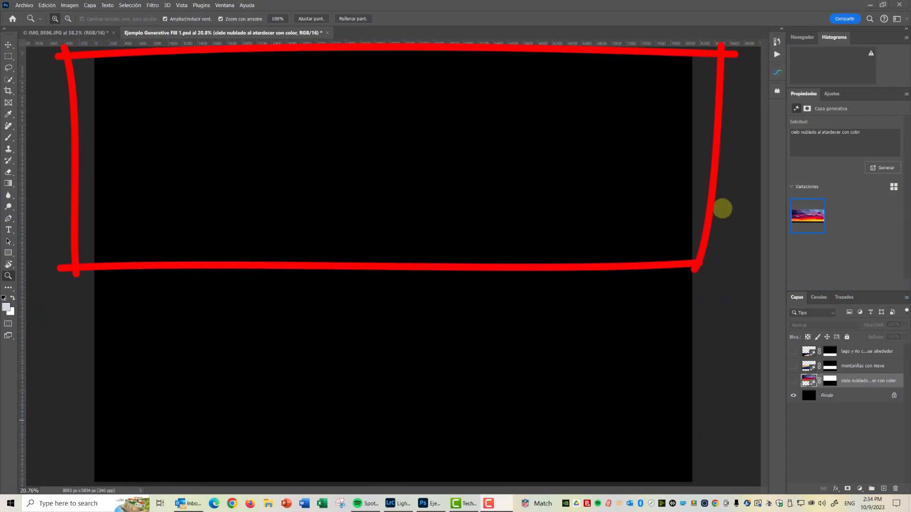
Show the colourful sunset sky, snowy mountains and lake-and-river generative layers in turn, from the lowest one up.
{"action": "left_click", "coordinate": [794, 380]}
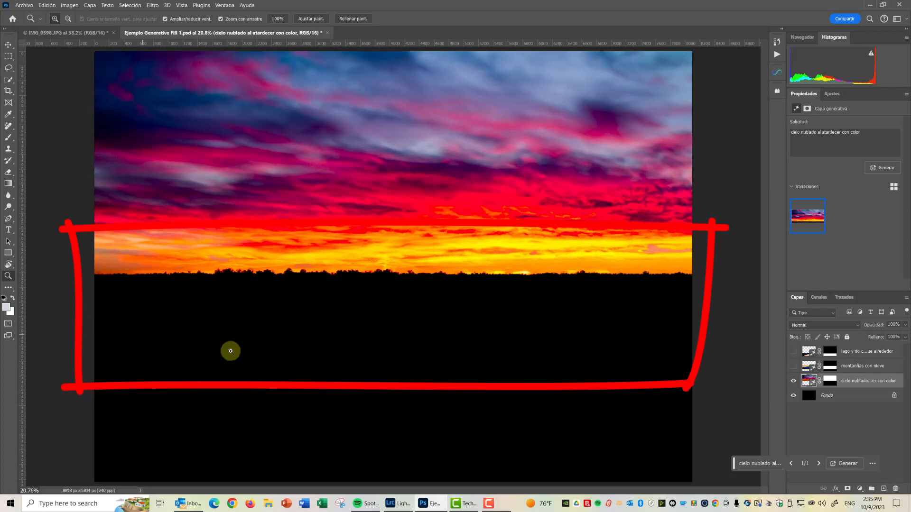
{"action": "left_click", "coordinate": [794, 366]}
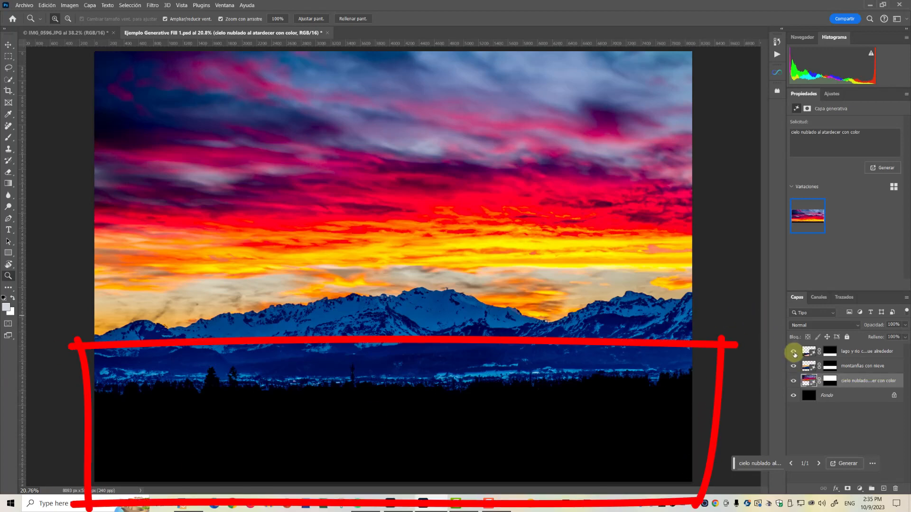
{"action": "left_click", "coordinate": [794, 352]}
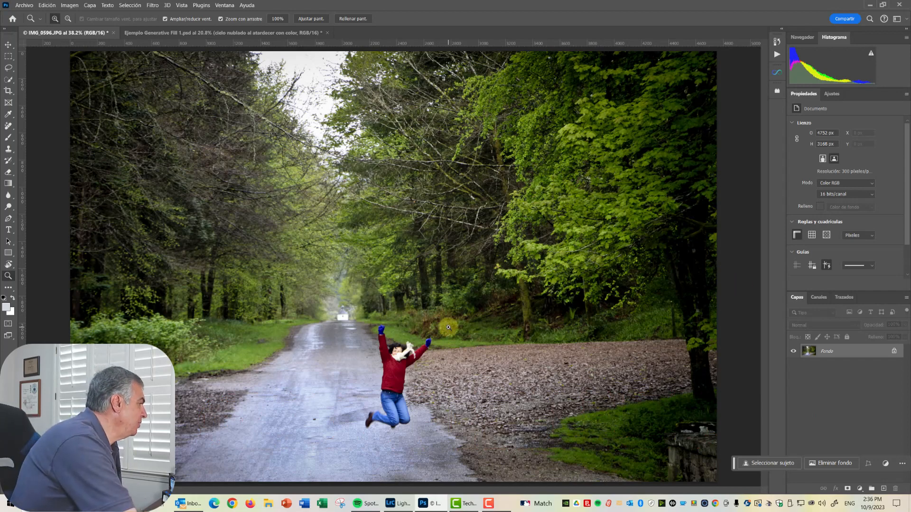
Examine the jumping woman and the small white building at the far end of the road up close in IMG_0596.JPG.
{"action": "left_click", "coordinate": [405, 360]}
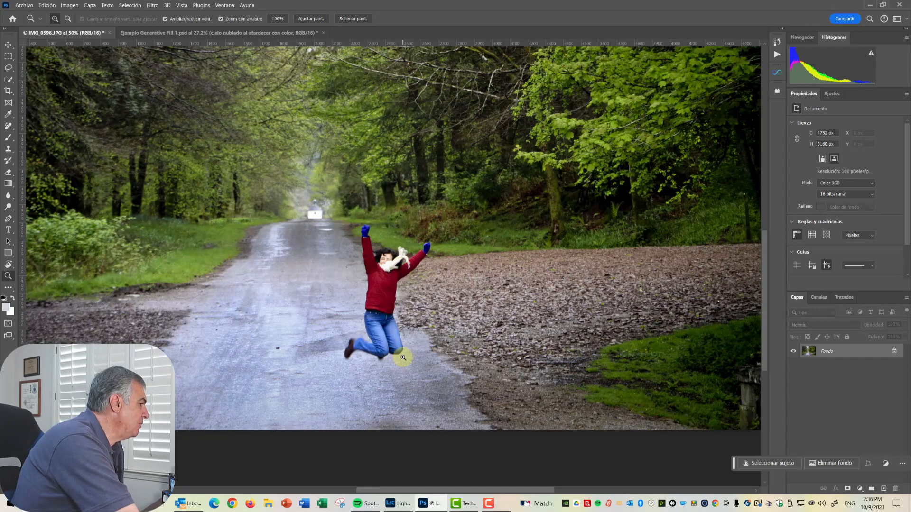
{"action": "left_click", "coordinate": [405, 307]}
{"action": "left_click", "coordinate": [403, 304]}
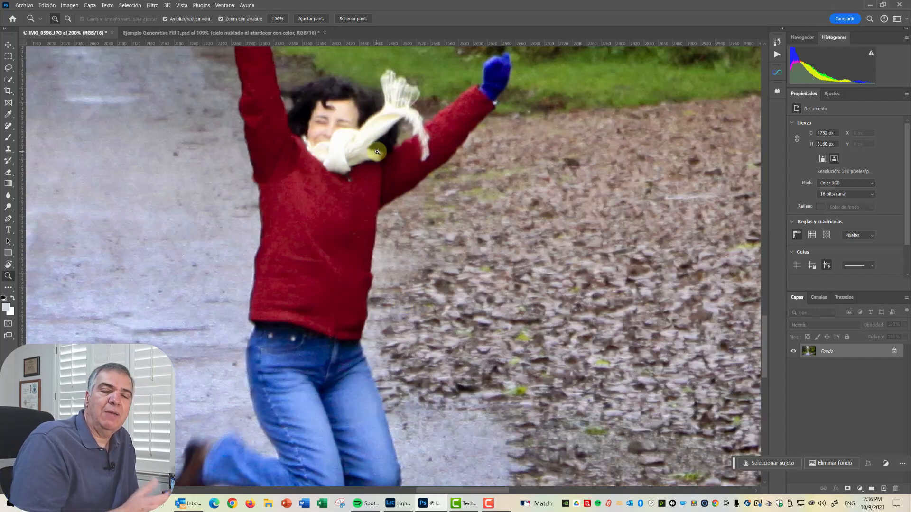
{"action": "key", "text": "ctrl+0"}
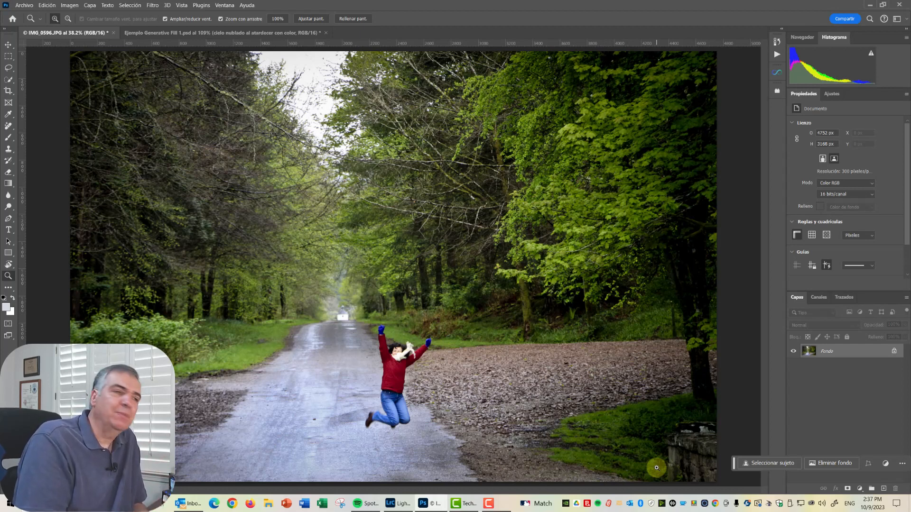
{"action": "left_click", "coordinate": [349, 316]}
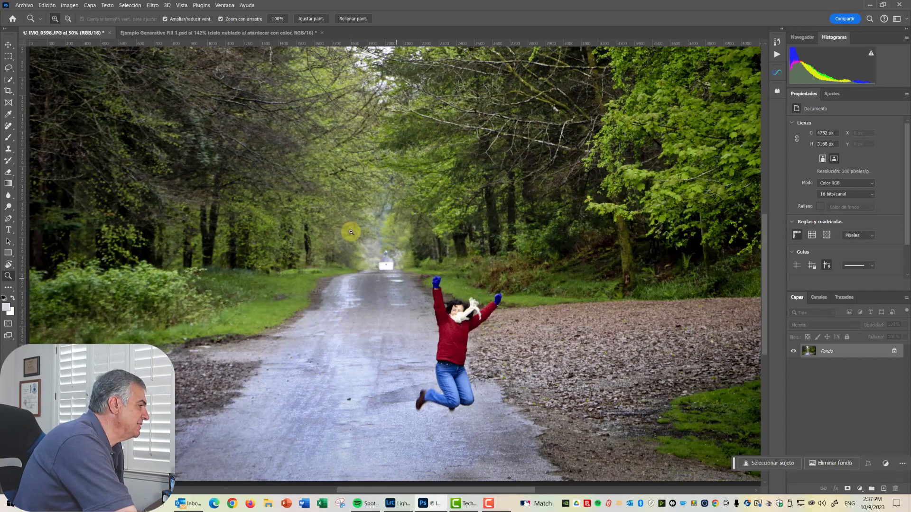
{"action": "key", "text": "ctrl+plus"}
{"action": "key", "text": "ctrl+plus"}
{"action": "key", "text": "ctrl+plus"}
{"action": "key", "text": "ctrl+plus"}
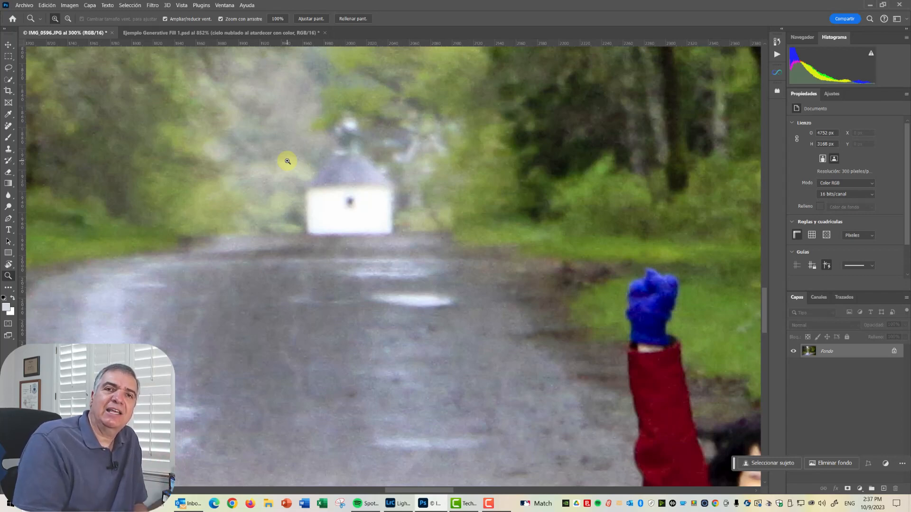
{"action": "key", "text": "ctrl+0"}
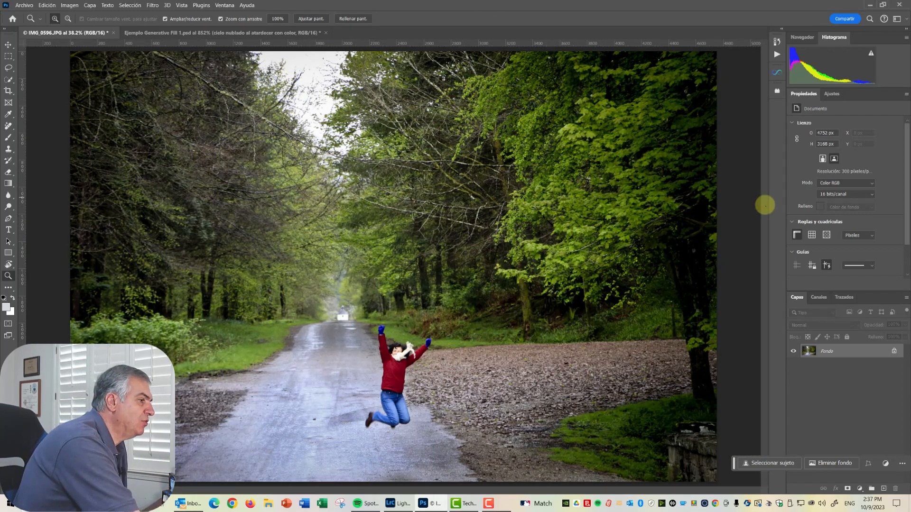
Duplicate the Fondo layer under the name "Photo AI".
{"action": "right_click", "coordinate": [852, 350]}
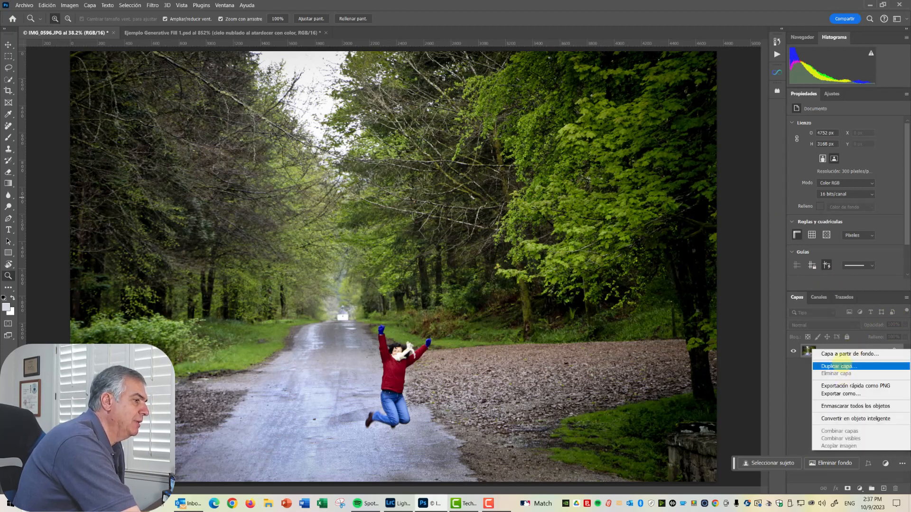
{"action": "left_click", "coordinate": [835, 366]}
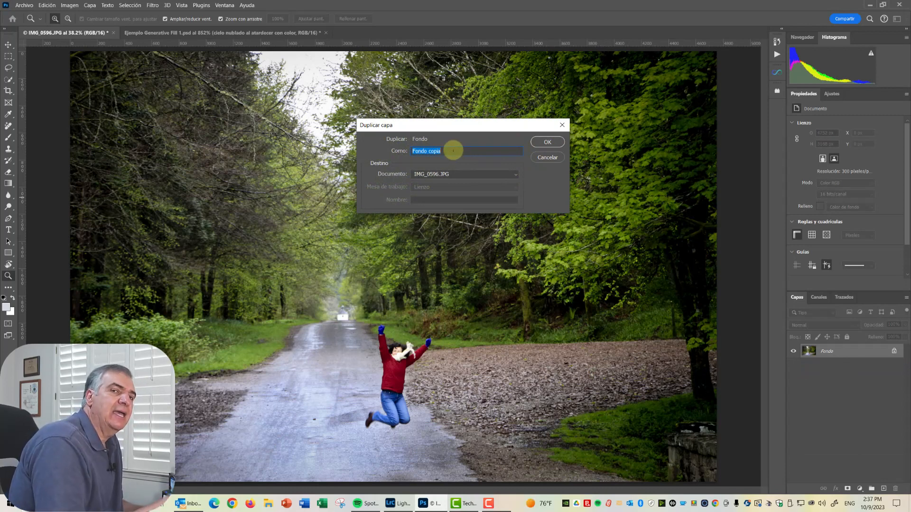
{"action": "type", "text": "Ph"}
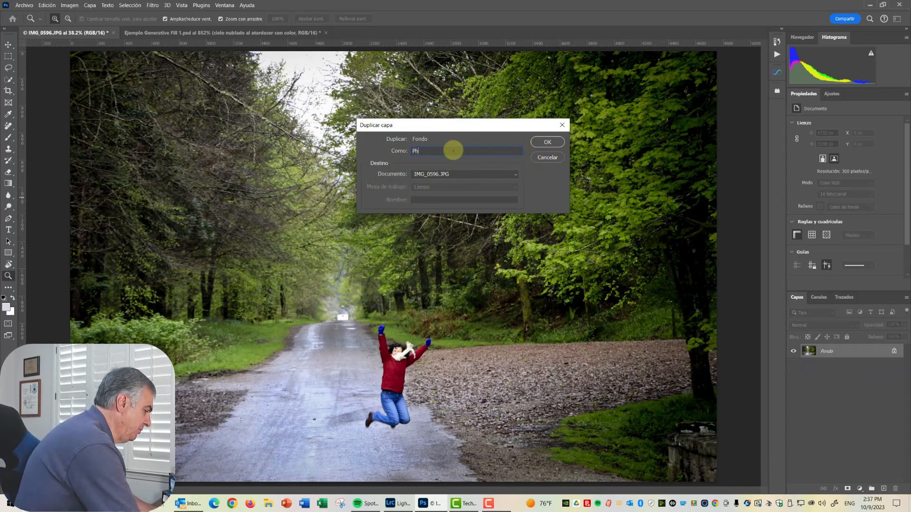
{"action": "type", "text": "oto AI"}
{"action": "left_click", "coordinate": [545, 141]}
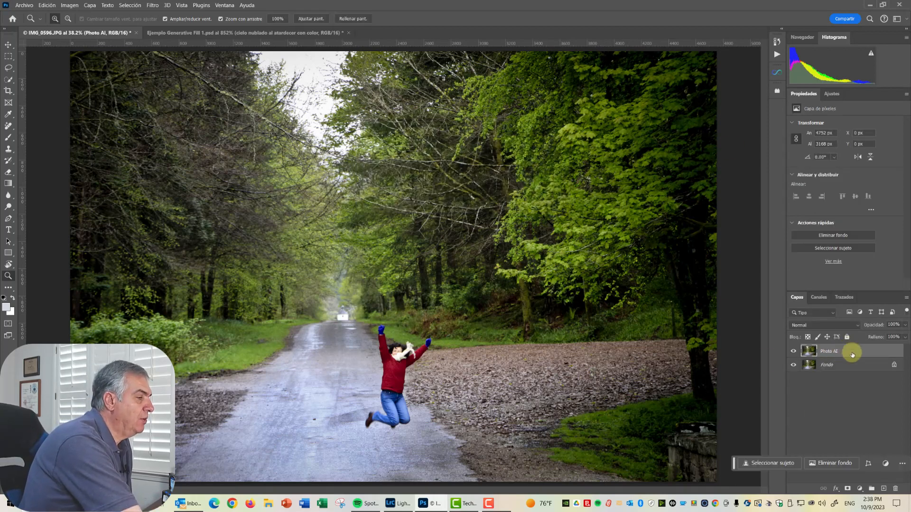
Run the Topaz Photo AI filter on the Photo AI layer.
{"action": "left_click", "coordinate": [152, 5]}
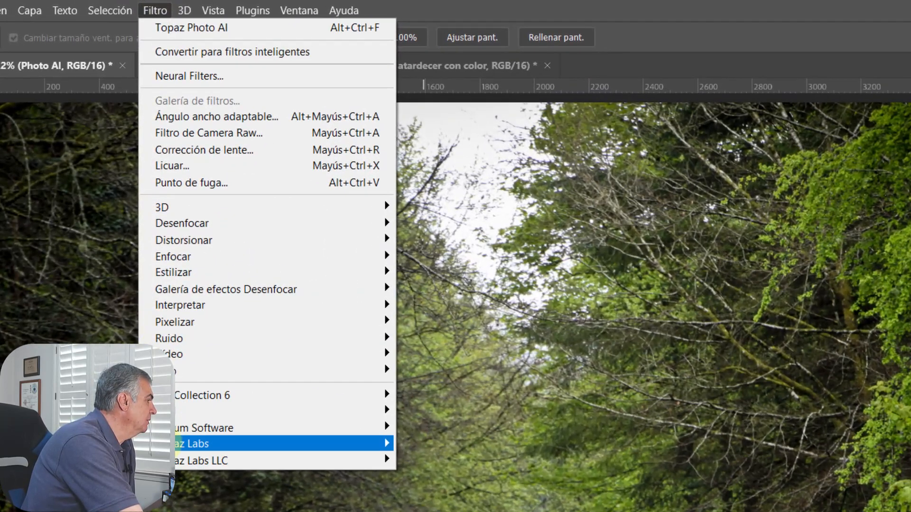
{"action": "mouse_move", "coordinate": [296, 352]}
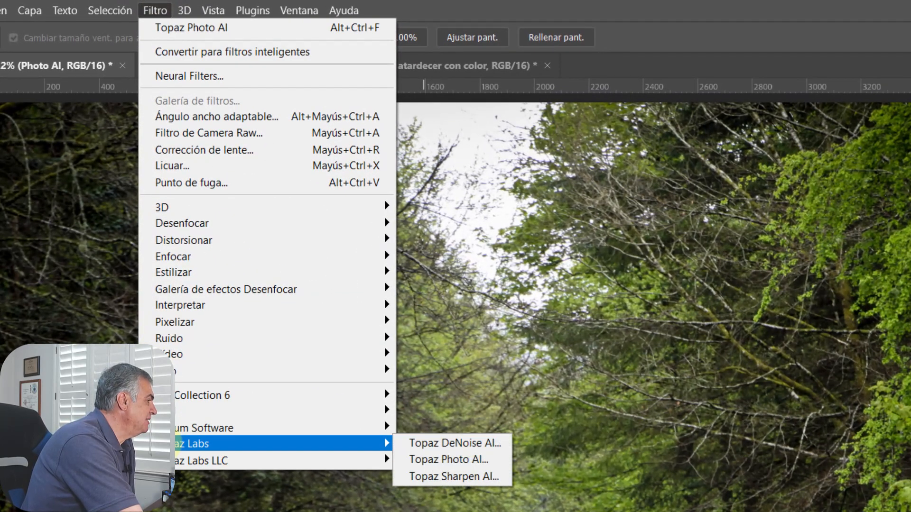
{"action": "left_click", "coordinate": [434, 459]}
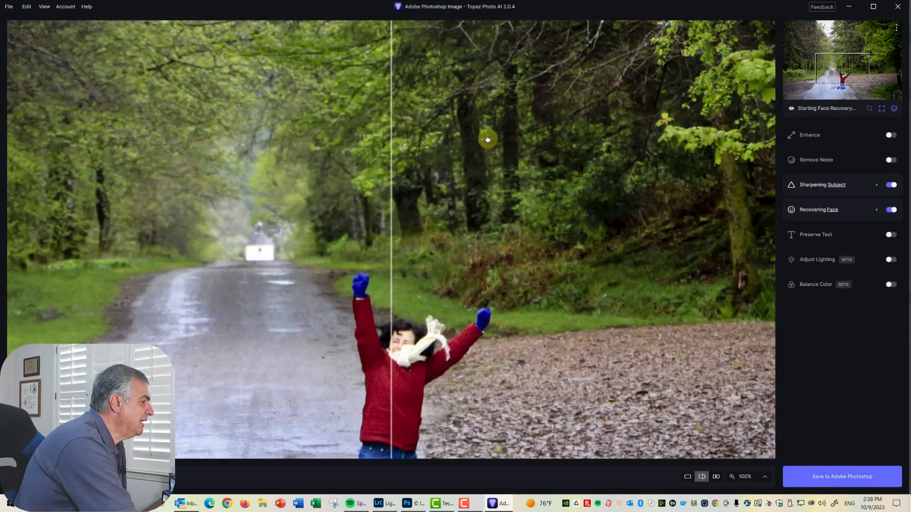
Review the subject sharpening and face recovery applied to the woman, and save the enhanced image back to Photoshop.
{"action": "left_click_drag", "start_coordinate": [487, 139], "coordinate": [478, 40]}
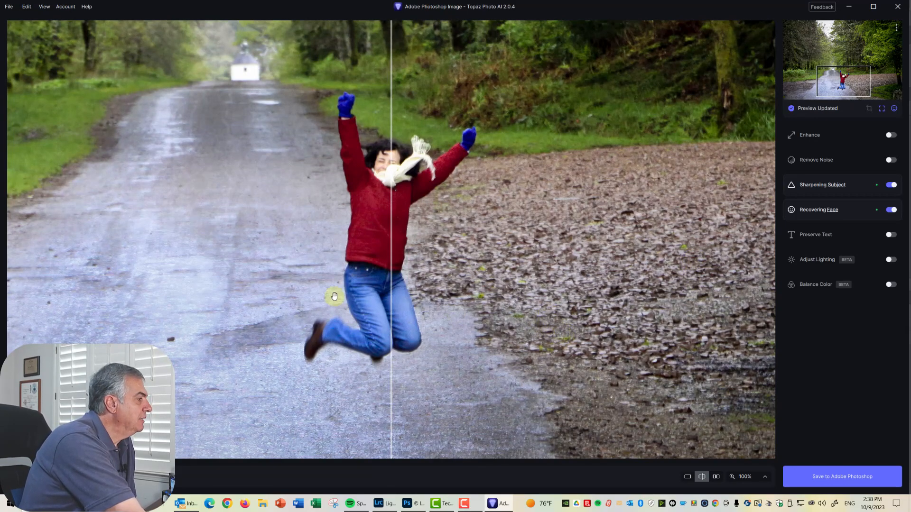
{"action": "left_click_drag", "start_coordinate": [392, 243], "coordinate": [262, 236]}
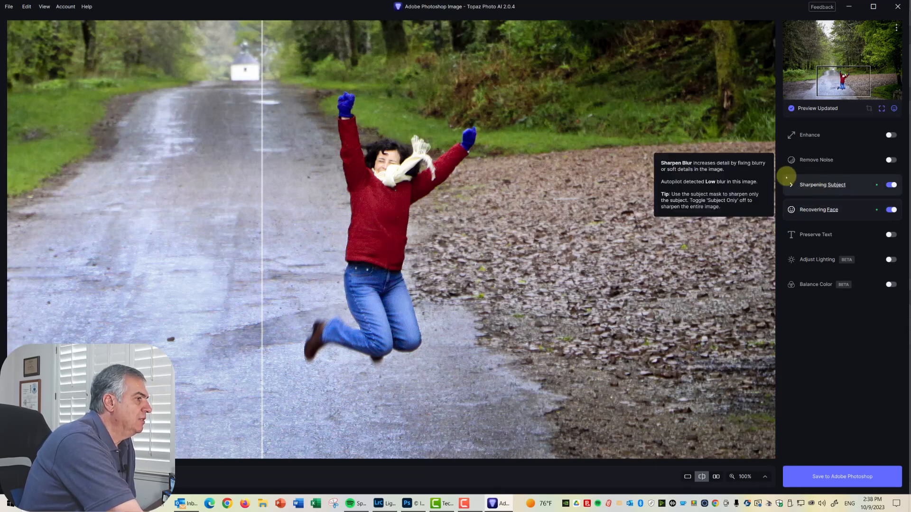
{"action": "left_click", "coordinate": [792, 185]}
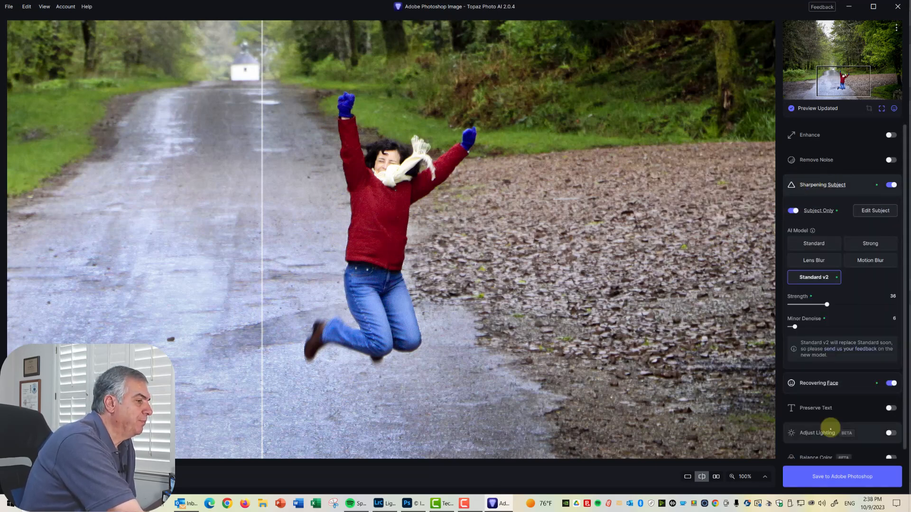
{"action": "left_click", "coordinate": [790, 383]}
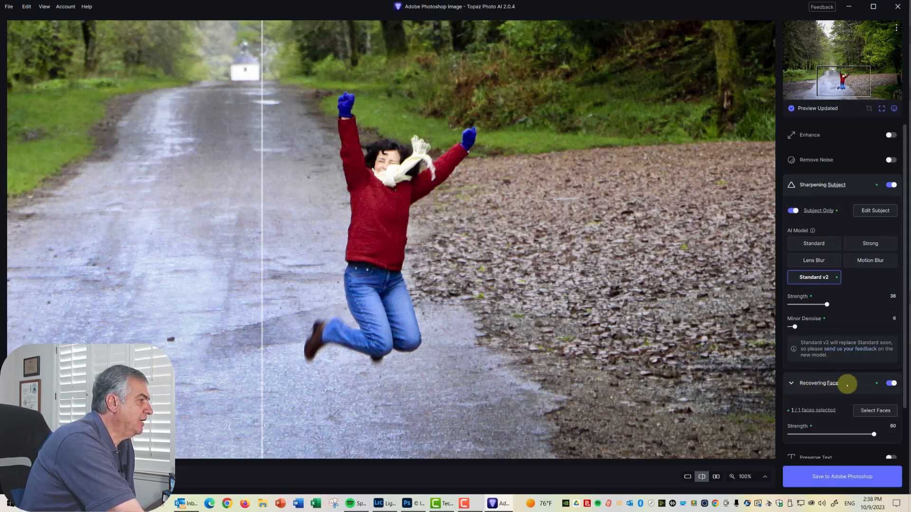
{"action": "mouse_move", "coordinate": [833, 383]}
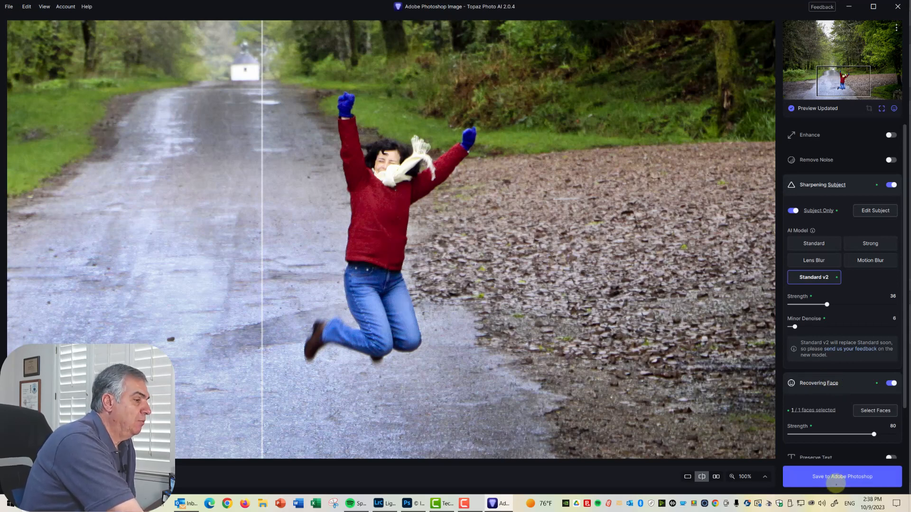
{"action": "left_click", "coordinate": [821, 476]}
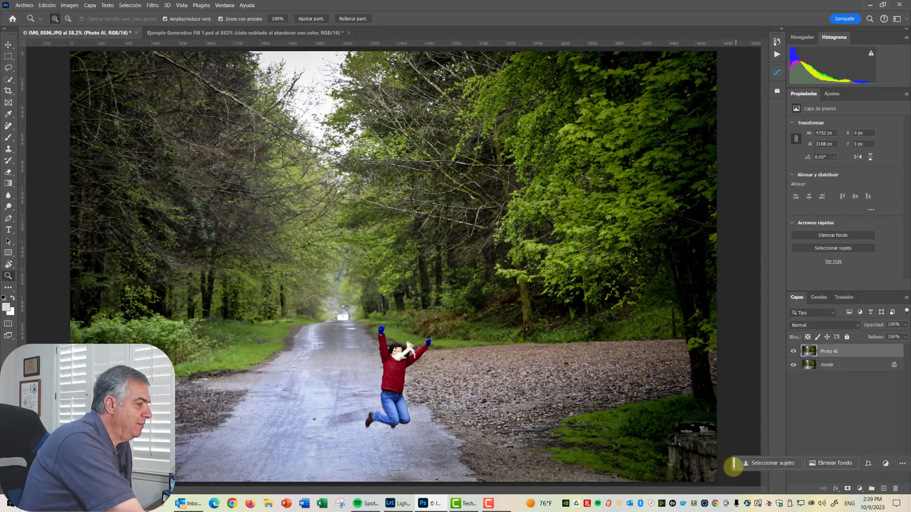
Place the contextual task bar over the upper middle of the photo, keeping it enabled and its position pinned.
{"action": "left_click_drag", "start_coordinate": [734, 463], "coordinate": [290, 68]}
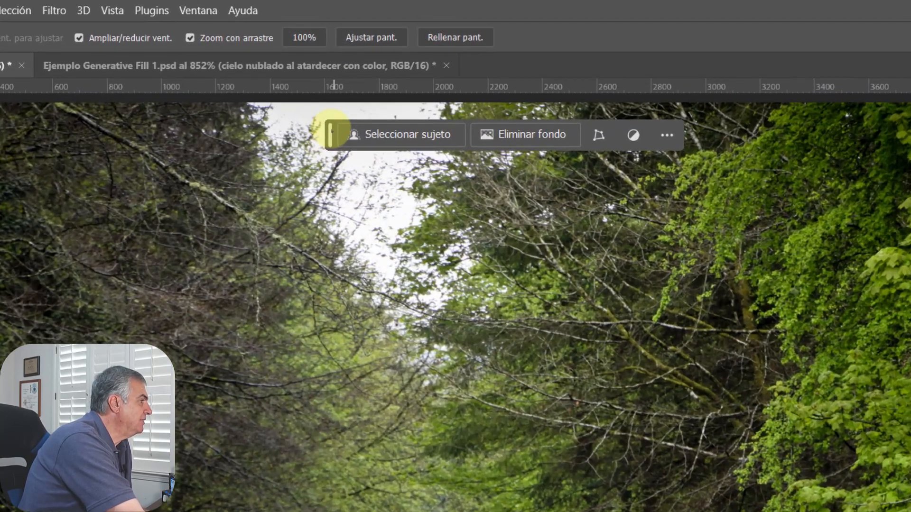
{"action": "mouse_move", "coordinate": [331, 132]}
{"action": "left_mouse_down"}
{"action": "mouse_move", "coordinate": [390, 143]}
{"action": "mouse_move", "coordinate": [335, 131]}
{"action": "mouse_move", "coordinate": [345, 133]}
{"action": "left_mouse_up"}
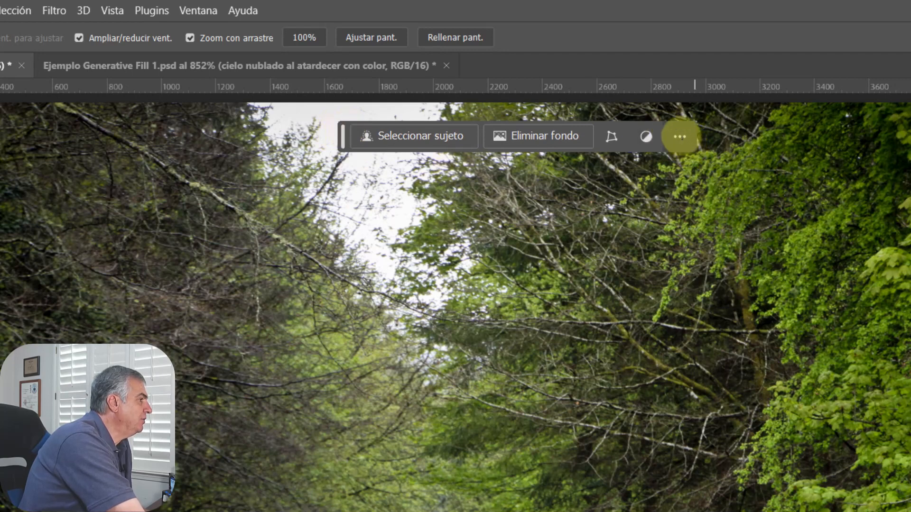
{"action": "left_click", "coordinate": [679, 136]}
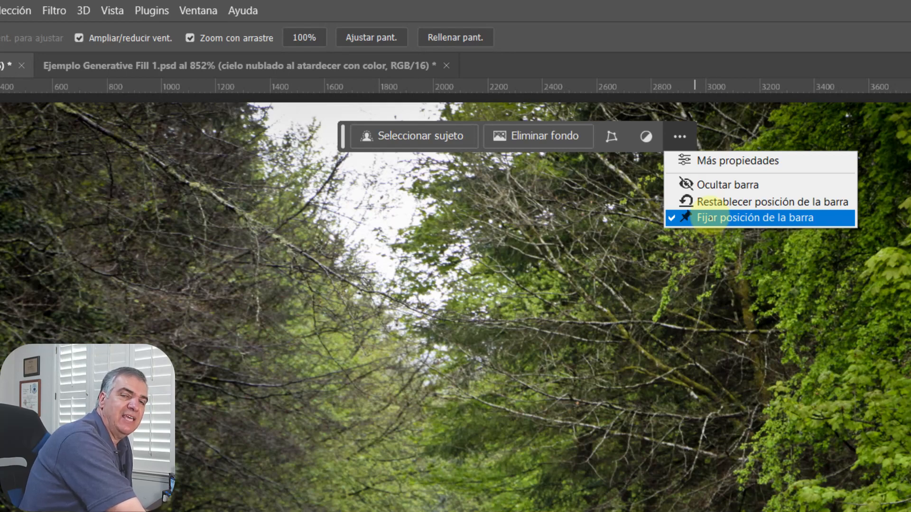
{"action": "left_click", "coordinate": [712, 217]}
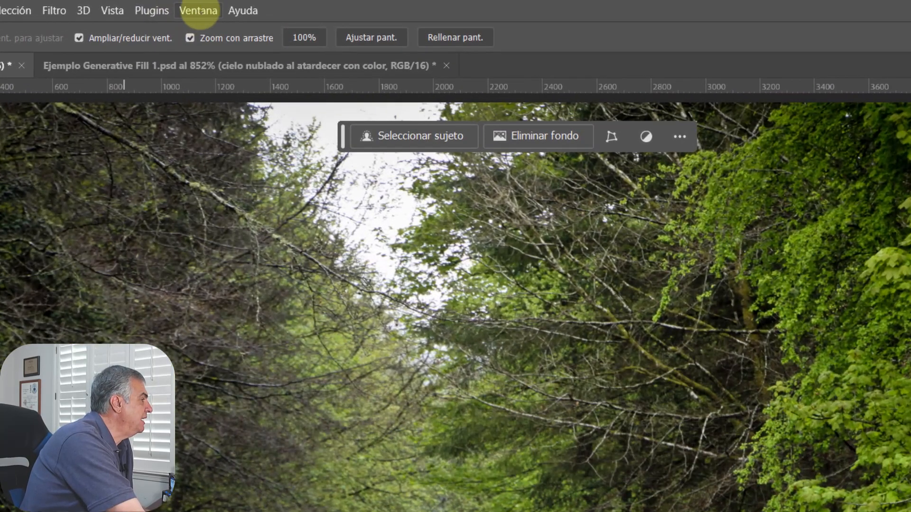
{"action": "left_click", "coordinate": [198, 10]}
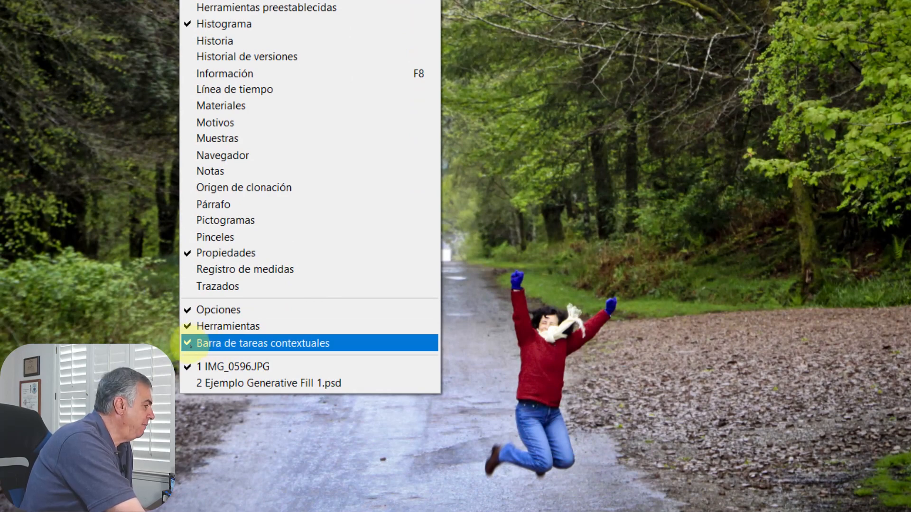
{"action": "left_click", "coordinate": [188, 344]}
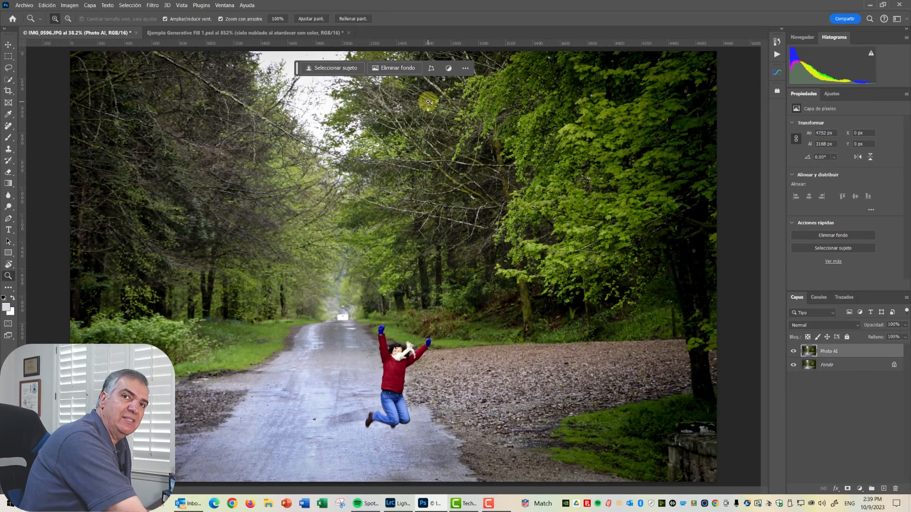
Lasso the gravel patch along the left side of the road down to the photo's corner, about 1378 × 906 px.
{"action": "left_click", "coordinate": [9, 68]}
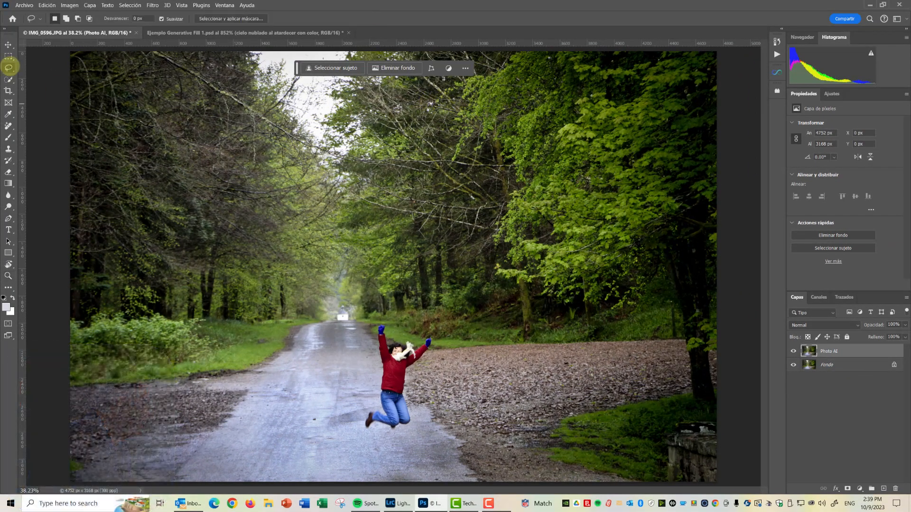
{"action": "mouse_move", "coordinate": [248, 361]}
{"action": "left_mouse_down"}
{"action": "mouse_move", "coordinate": [84, 373]}
{"action": "mouse_move", "coordinate": [62, 385]}
{"action": "mouse_move", "coordinate": [55, 487]}
{"action": "left_mouse_up"}
{"action": "mouse_move", "coordinate": [147, 491]}
{"action": "left_mouse_down"}
{"action": "mouse_move", "coordinate": [189, 488]}
{"action": "mouse_move", "coordinate": [220, 452]}
{"action": "mouse_move", "coordinate": [255, 388]}
{"action": "mouse_move", "coordinate": [248, 363]}
{"action": "left_mouse_up"}
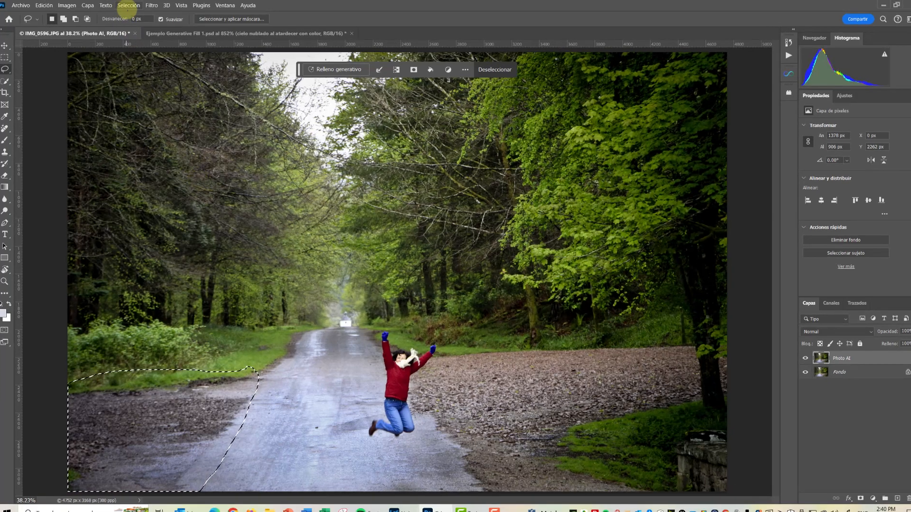
Feather the gravel selection by 10 pixels and replace its contents using Generative Fill with an empty prompt.
{"action": "left_click", "coordinate": [130, 5]}
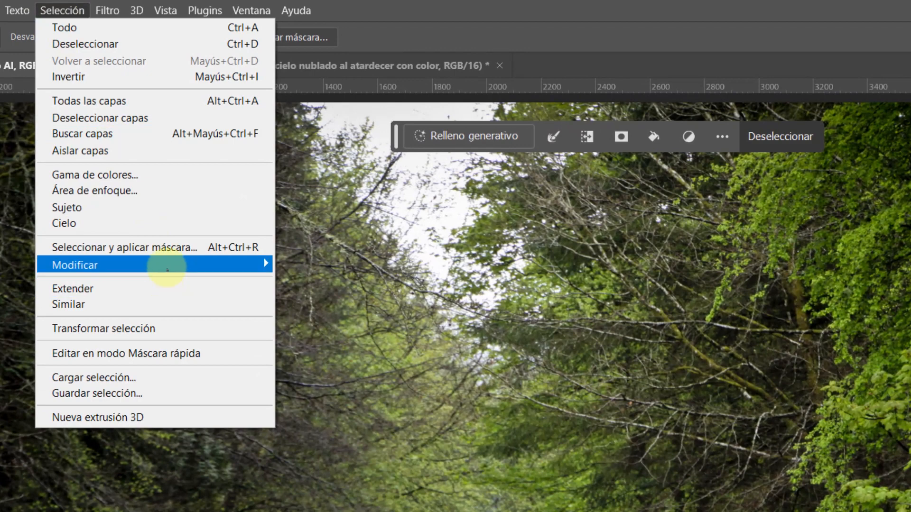
{"action": "mouse_move", "coordinate": [228, 269]}
{"action": "left_click", "coordinate": [331, 331]}
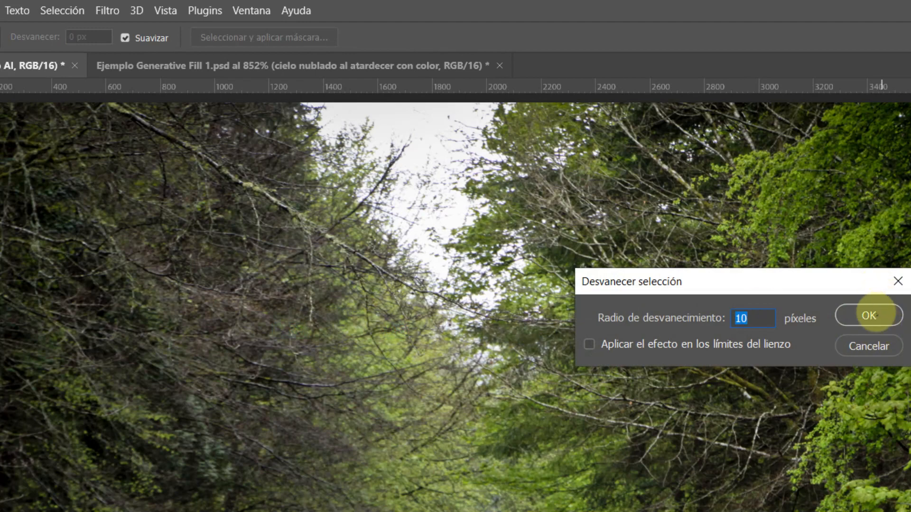
{"action": "left_click", "coordinate": [875, 316]}
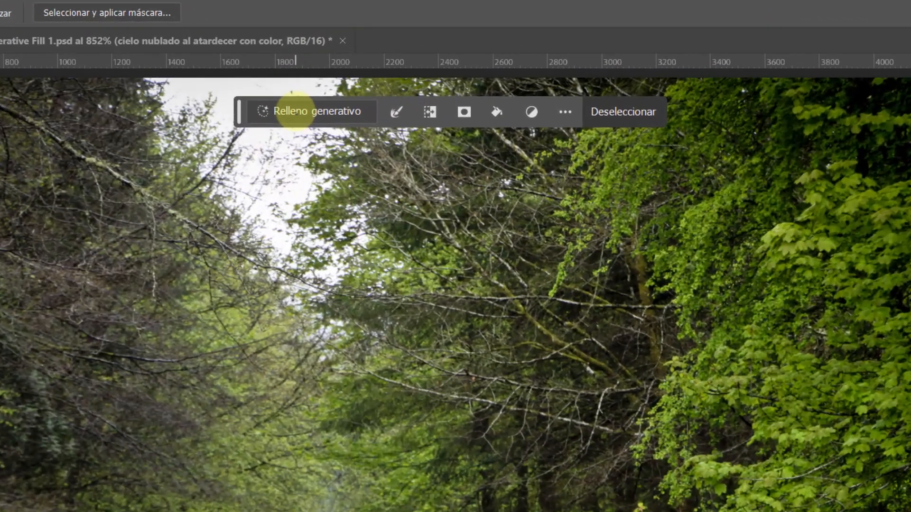
{"action": "left_click", "coordinate": [294, 111]}
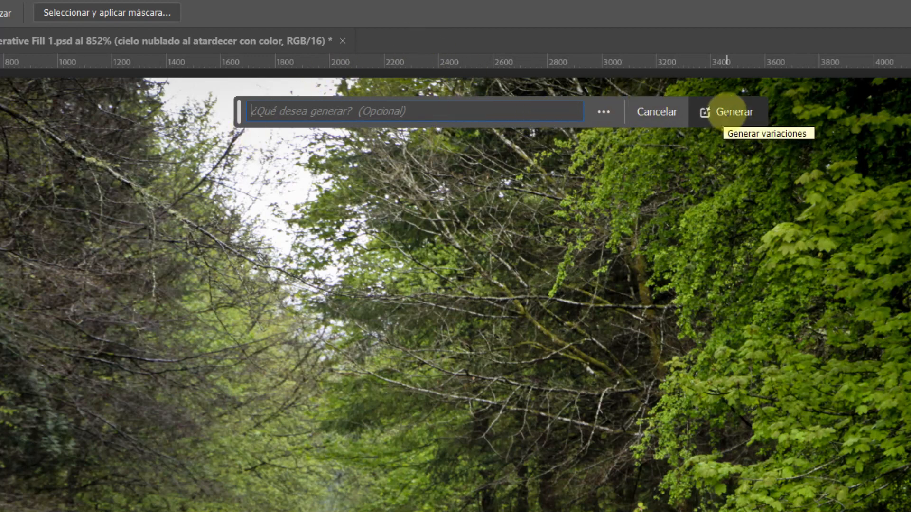
{"action": "left_click", "coordinate": [729, 112]}
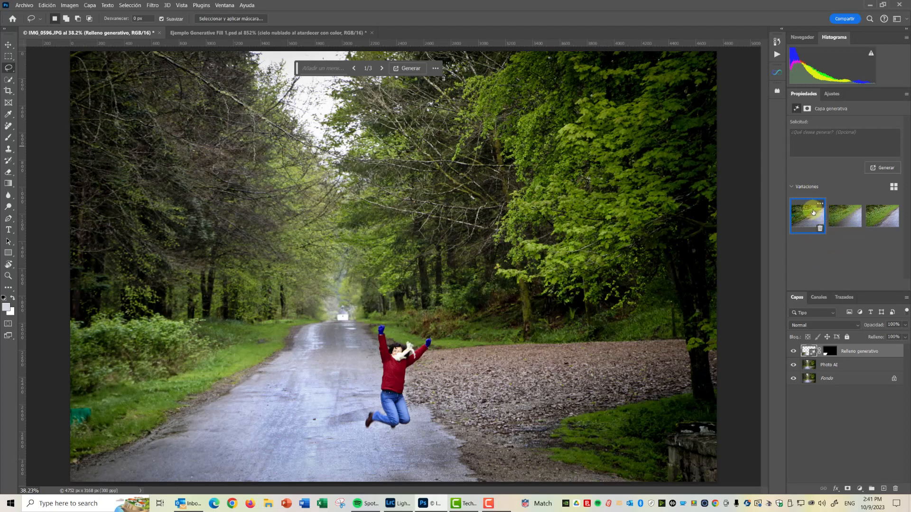
Compare the generated variations for the left roadside, keep the second one and delete the other two.
{"action": "left_click", "coordinate": [847, 216]}
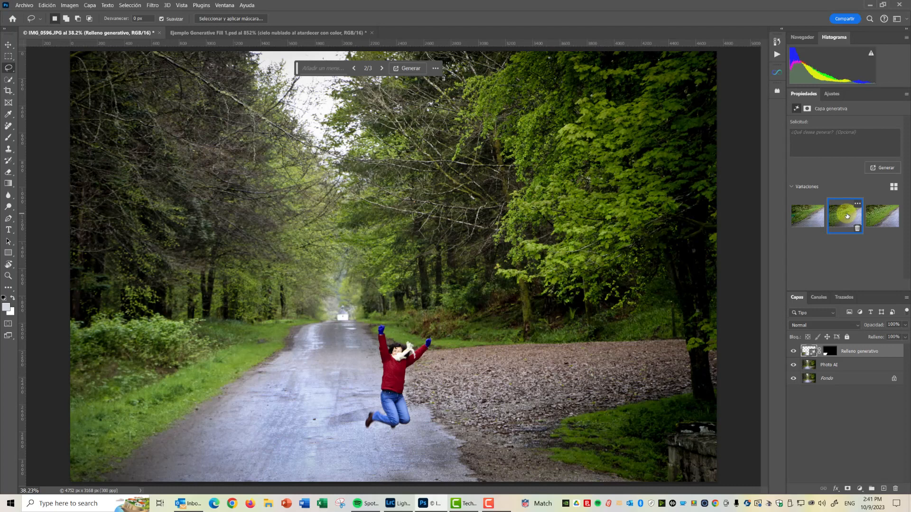
{"action": "left_click", "coordinate": [883, 217]}
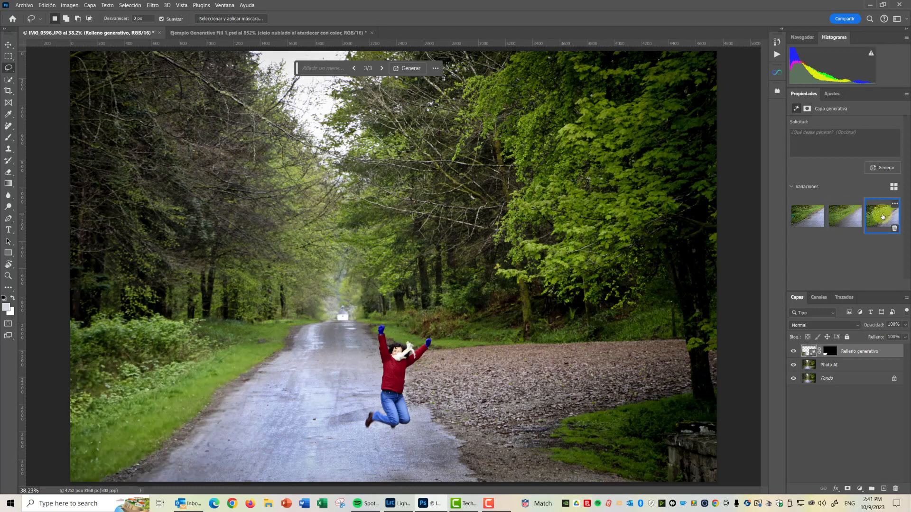
{"action": "left_click", "coordinate": [846, 216]}
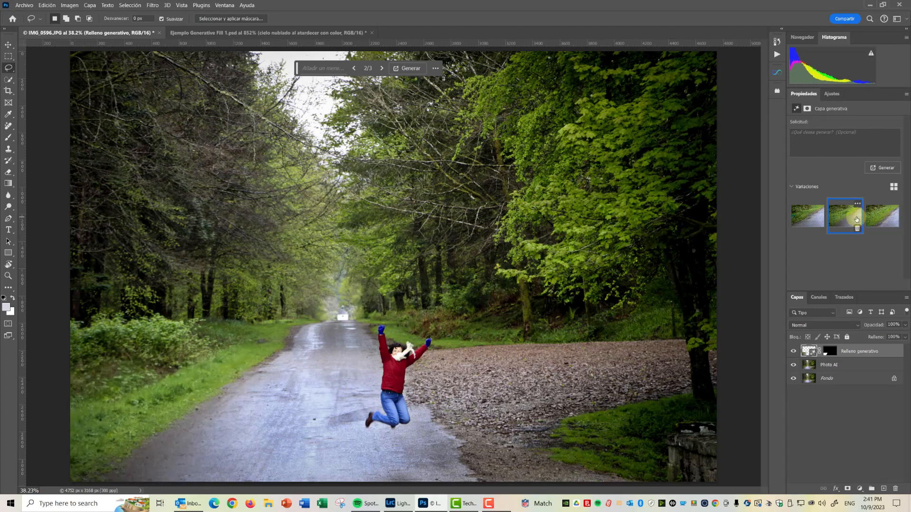
{"action": "left_click", "coordinate": [890, 213]}
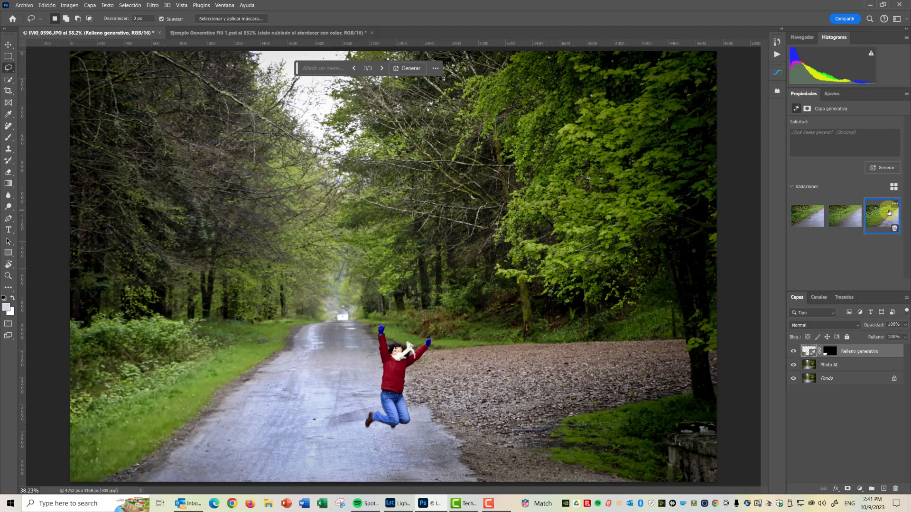
{"action": "left_click", "coordinate": [847, 215]}
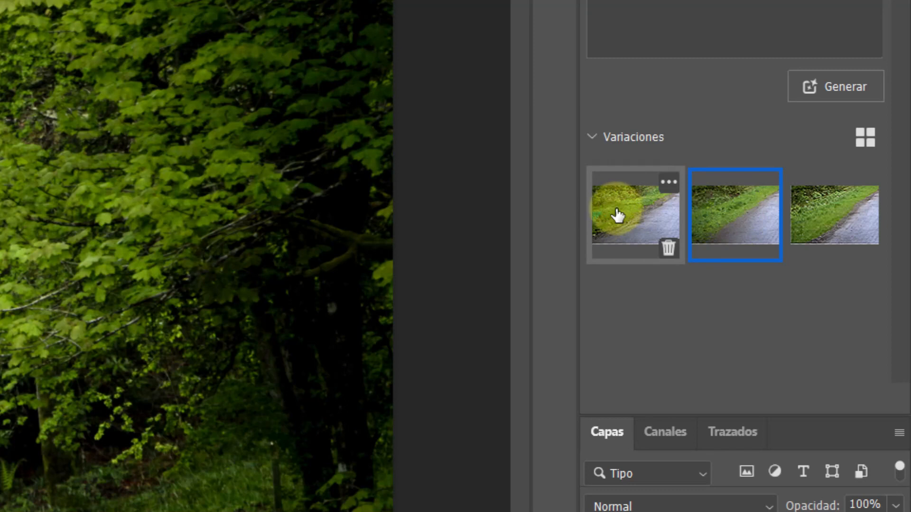
{"action": "left_click", "coordinate": [669, 247]}
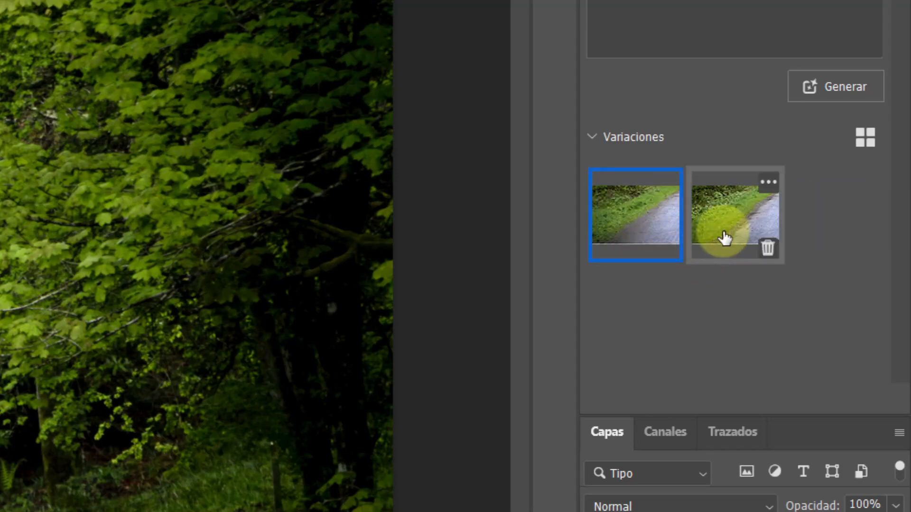
{"action": "left_click", "coordinate": [767, 247]}
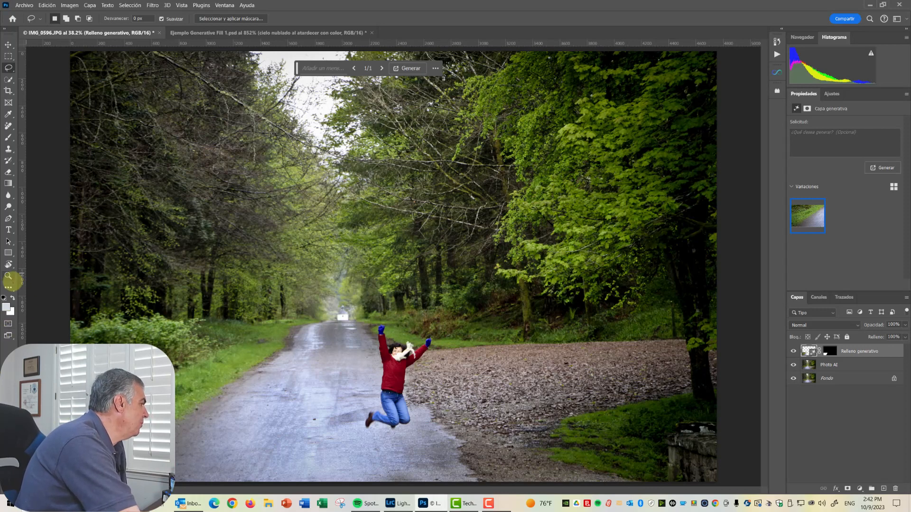
Lasso the gravel clearing on the road's right side, from beside the woman to the photo's right and lower edges, including the stone wall.
{"action": "left_click", "coordinate": [10, 277]}
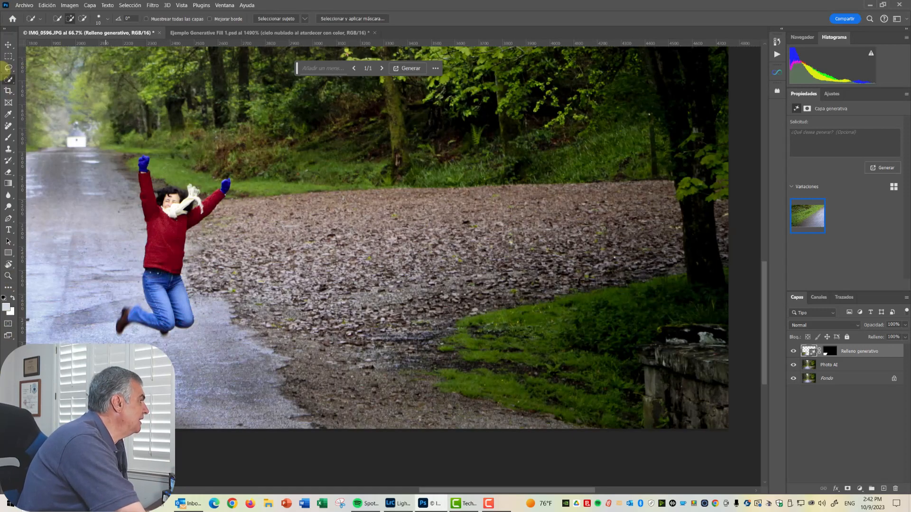
{"action": "left_click", "coordinate": [8, 68]}
{"action": "mouse_move", "coordinate": [288, 184]}
{"action": "left_mouse_down"}
{"action": "mouse_move", "coordinate": [611, 158]}
{"action": "mouse_move", "coordinate": [690, 164]}
{"action": "mouse_move", "coordinate": [722, 177]}
{"action": "mouse_move", "coordinate": [749, 229]}
{"action": "mouse_move", "coordinate": [765, 305]}
{"action": "mouse_move", "coordinate": [761, 455]}
{"action": "mouse_move", "coordinate": [576, 464]}
{"action": "mouse_move", "coordinate": [306, 452]}
{"action": "mouse_move", "coordinate": [288, 446]}
{"action": "mouse_move", "coordinate": [226, 321]}
{"action": "mouse_move", "coordinate": [197, 299]}
{"action": "left_mouse_up"}
{"action": "mouse_move", "coordinate": [192, 297]}
{"action": "left_mouse_down"}
{"action": "mouse_move", "coordinate": [182, 259]}
{"action": "mouse_move", "coordinate": [189, 226]}
{"action": "mouse_move", "coordinate": [235, 189]}
{"action": "mouse_move", "coordinate": [289, 183]}
{"action": "left_mouse_up"}
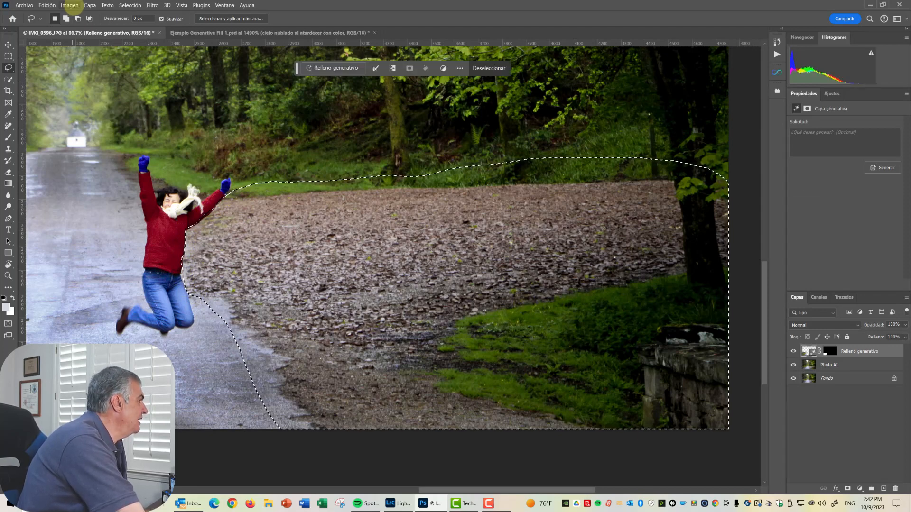
Feather the clearing selection by 10 pixels and replace its contents using Generative Fill with an empty prompt.
{"action": "left_click", "coordinate": [70, 5]}
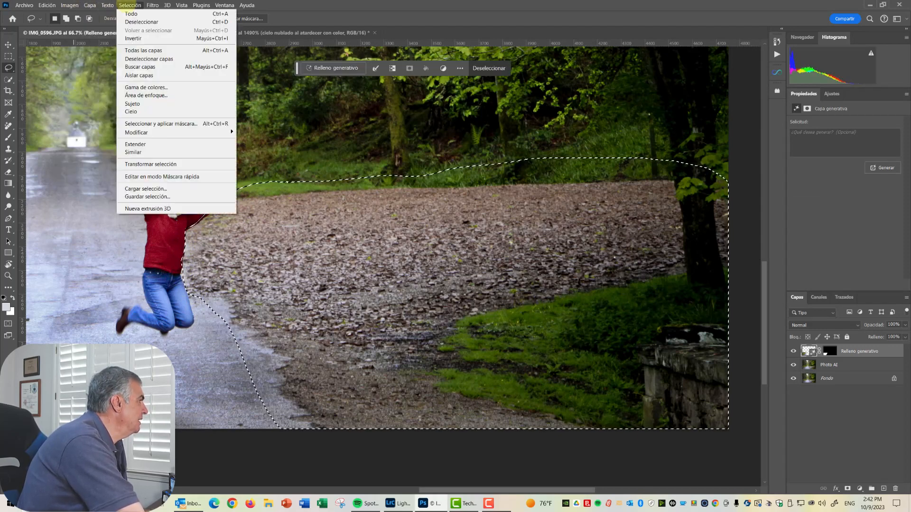
{"action": "mouse_move", "coordinate": [147, 133]}
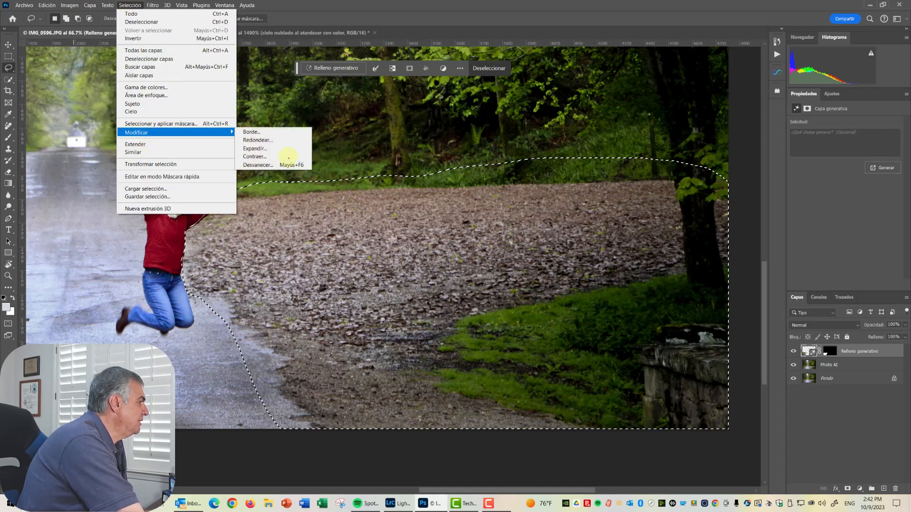
{"action": "left_click", "coordinate": [275, 165]}
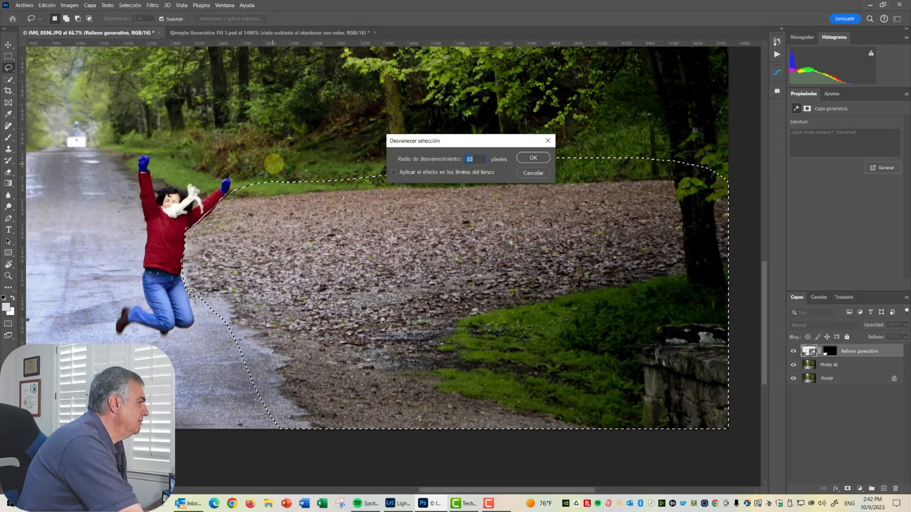
{"action": "left_click", "coordinate": [533, 158]}
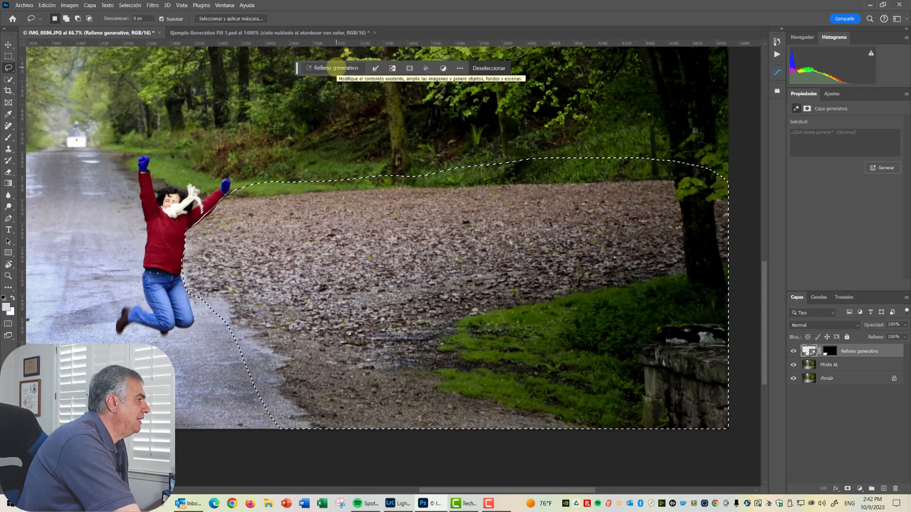
{"action": "left_click", "coordinate": [336, 68]}
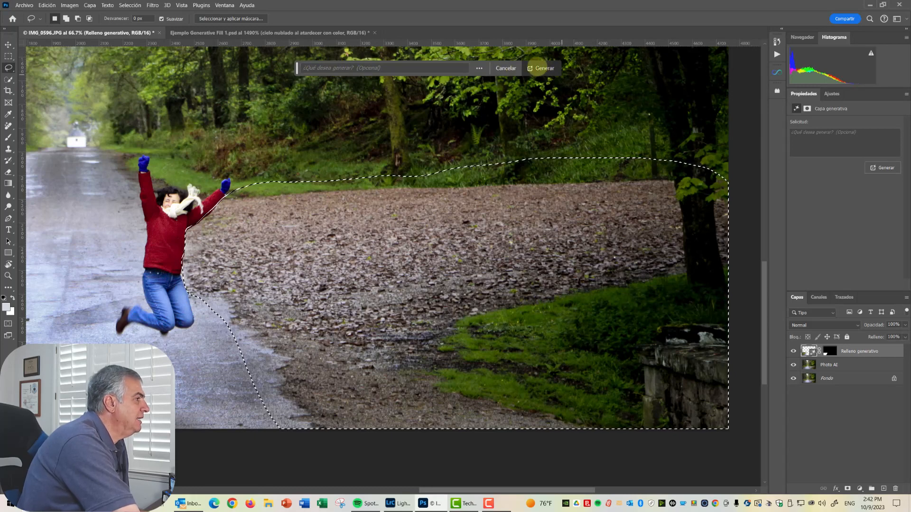
{"action": "left_click", "coordinate": [543, 67]}
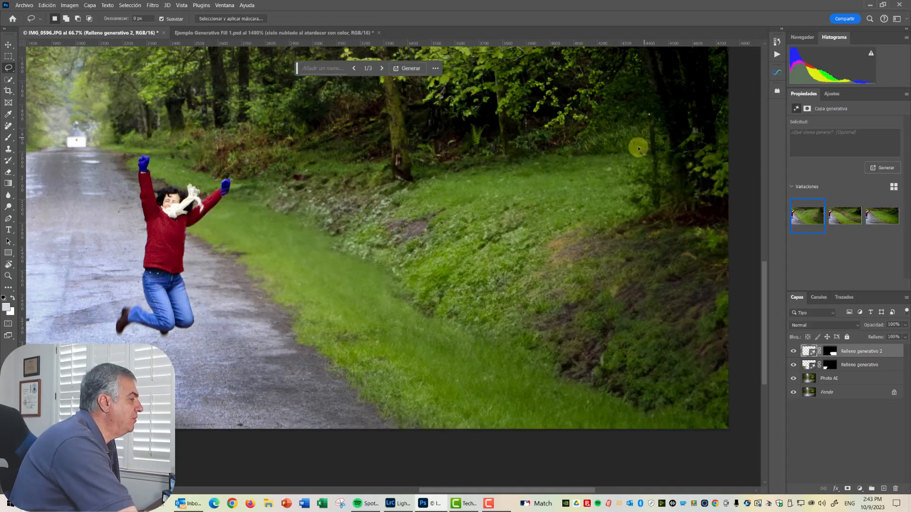
Compare the generated variations for the right roadside across the whole photo, keep the first one and delete the other two.
{"action": "left_click", "coordinate": [839, 216]}
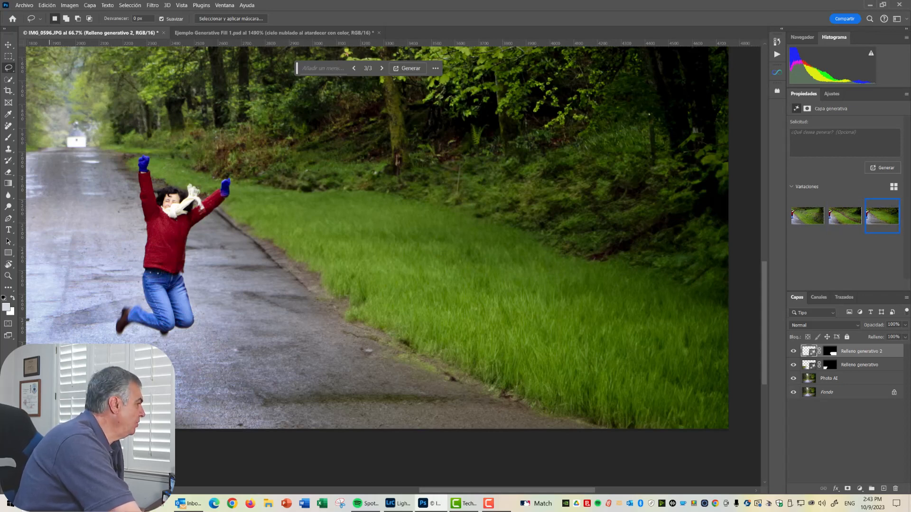
{"action": "left_click", "coordinate": [8, 276]}
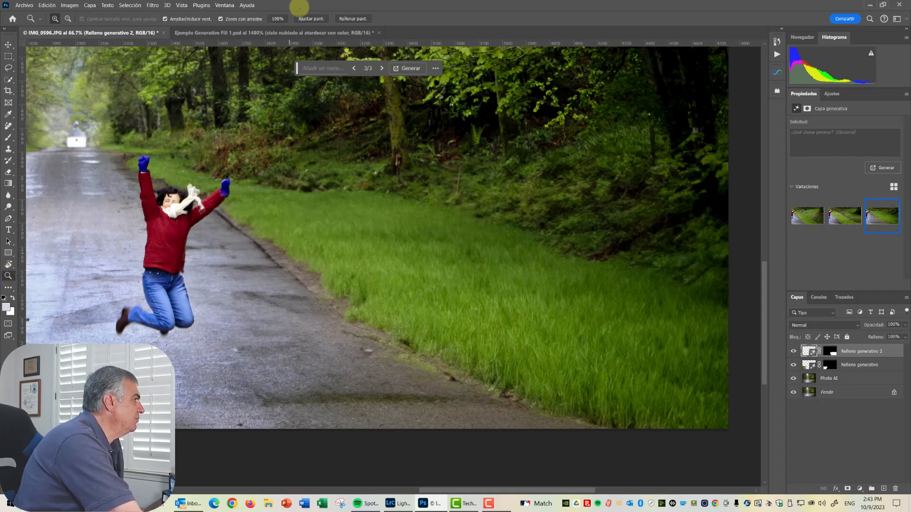
{"action": "left_click", "coordinate": [310, 19]}
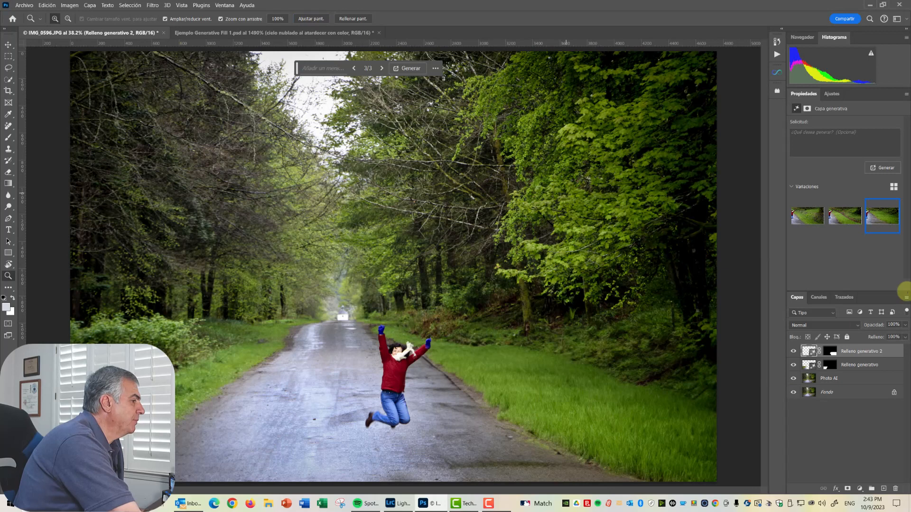
{"action": "left_click", "coordinate": [806, 221]}
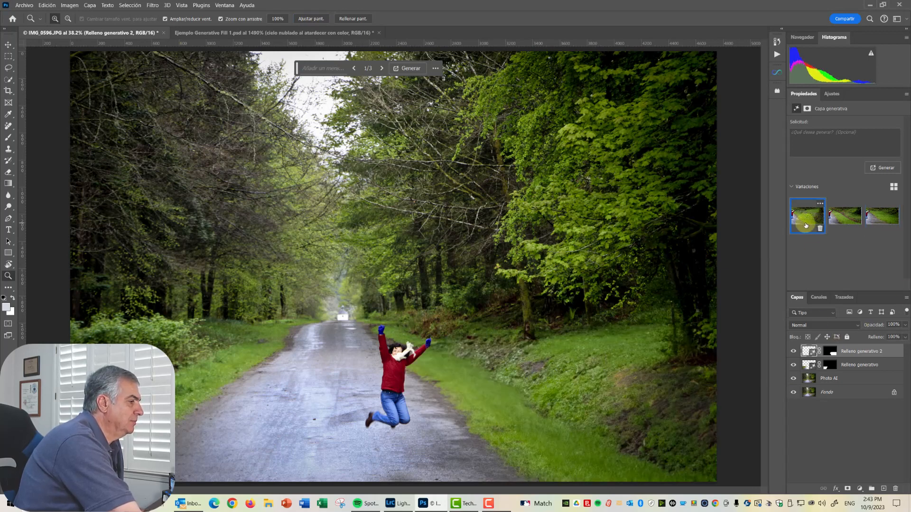
{"action": "left_click", "coordinate": [849, 217]}
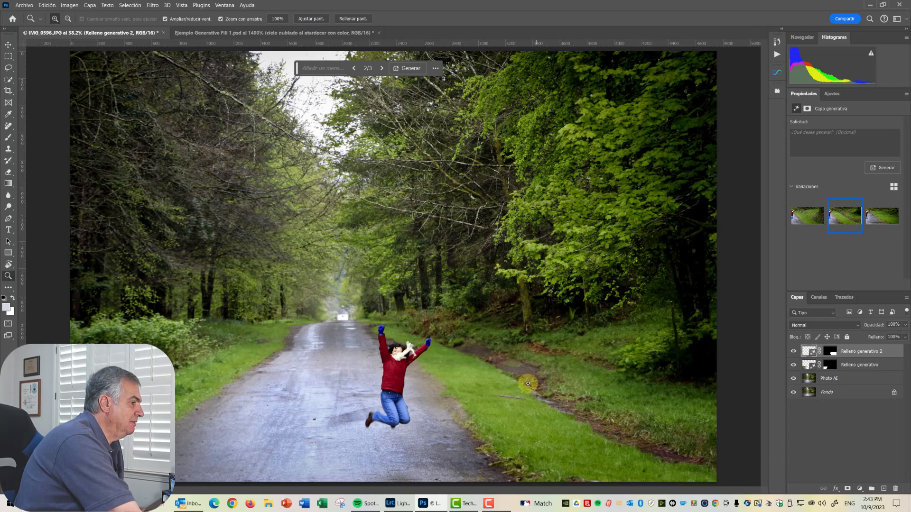
{"action": "left_click", "coordinate": [882, 219]}
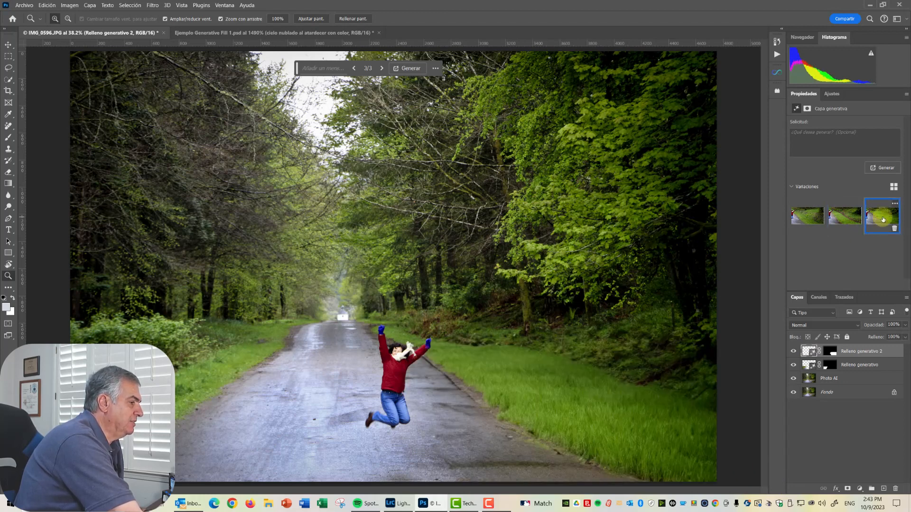
{"action": "left_click", "coordinate": [800, 216]}
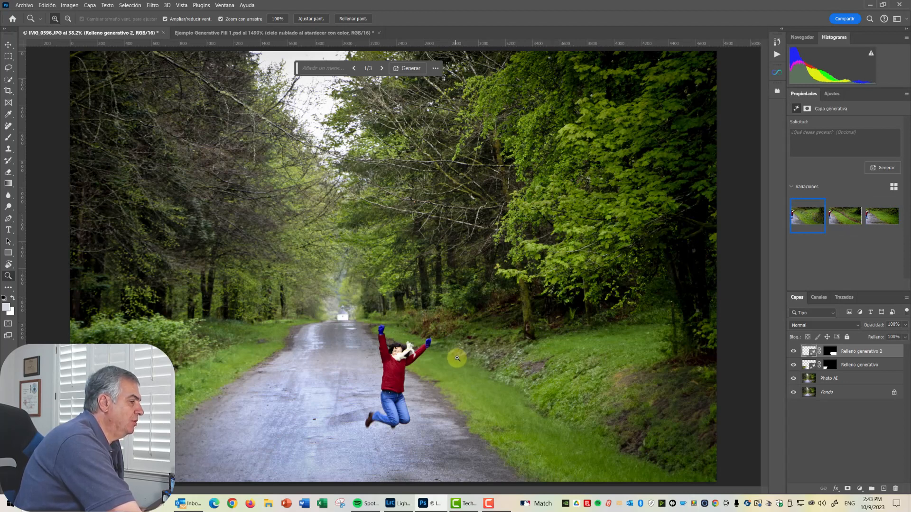
{"action": "left_click", "coordinate": [858, 229]}
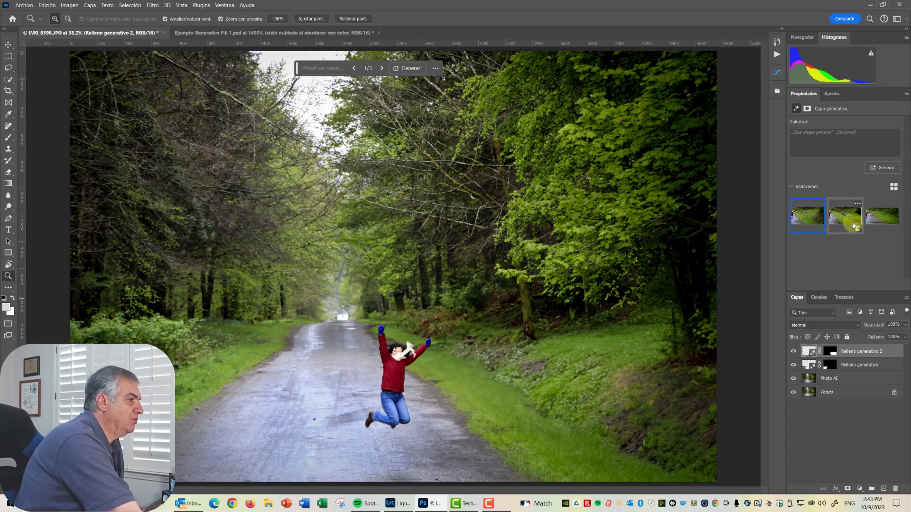
{"action": "left_click", "coordinate": [858, 228]}
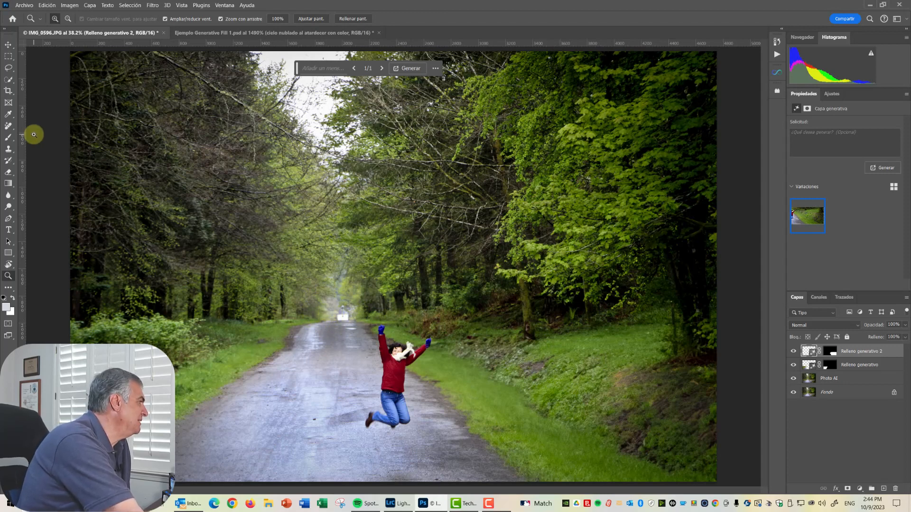
Lasso a wide oval across the trees at the road's far end and fill it using Generative Fill with the prompt "puente de piedra".
{"action": "left_click", "coordinate": [9, 67]}
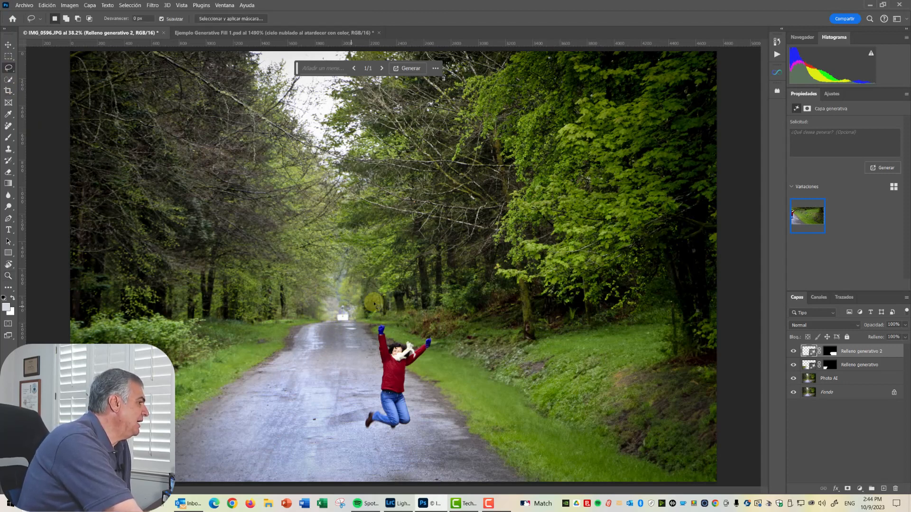
{"action": "mouse_move", "coordinate": [423, 244]}
{"action": "left_mouse_down"}
{"action": "mouse_move", "coordinate": [254, 245]}
{"action": "mouse_move", "coordinate": [236, 272]}
{"action": "mouse_move", "coordinate": [233, 318]}
{"action": "mouse_move", "coordinate": [301, 332]}
{"action": "mouse_move", "coordinate": [459, 323]}
{"action": "mouse_move", "coordinate": [475, 294]}
{"action": "mouse_move", "coordinate": [439, 248]}
{"action": "left_mouse_up"}
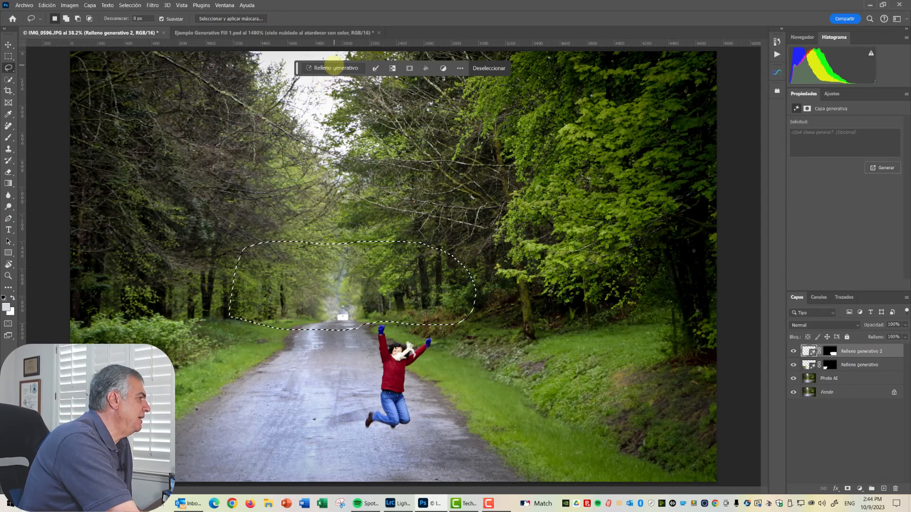
{"action": "left_click", "coordinate": [332, 68]}
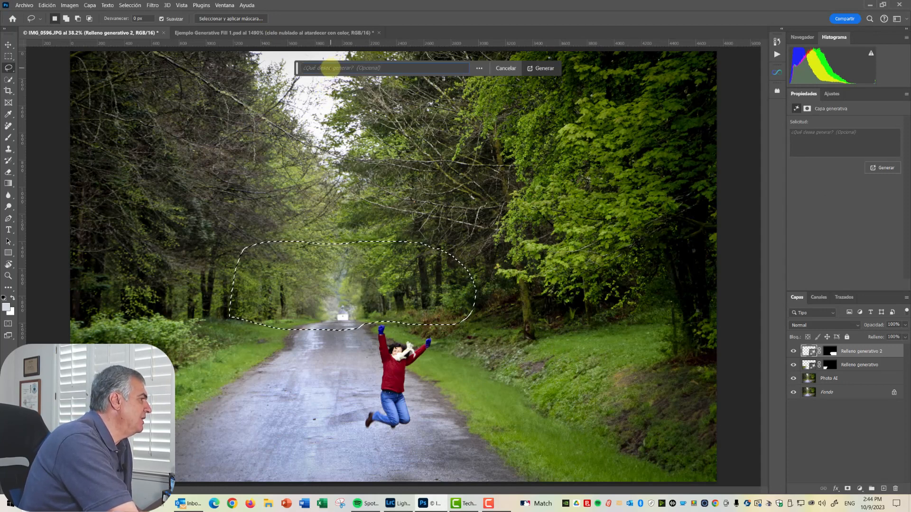
{"action": "type", "text": "p"}
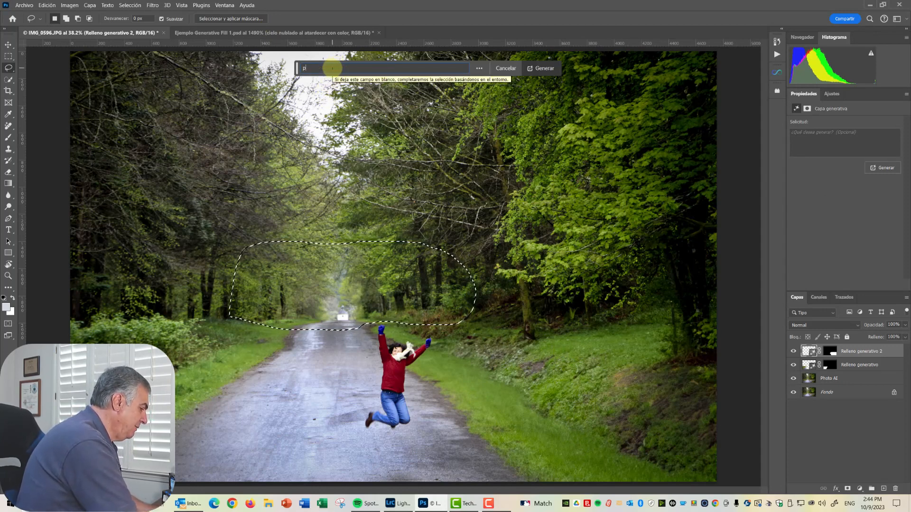
{"action": "type", "text": "uente d"}
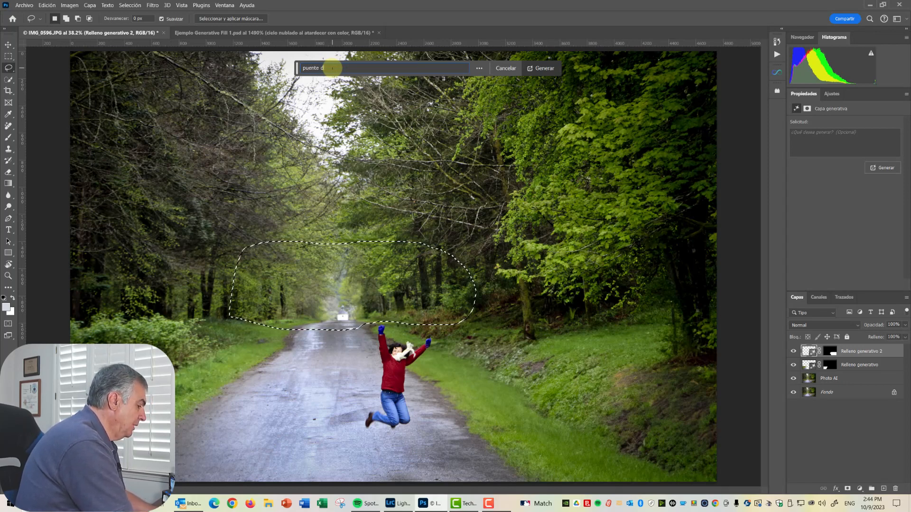
{"action": "type", "text": "e piedra"}
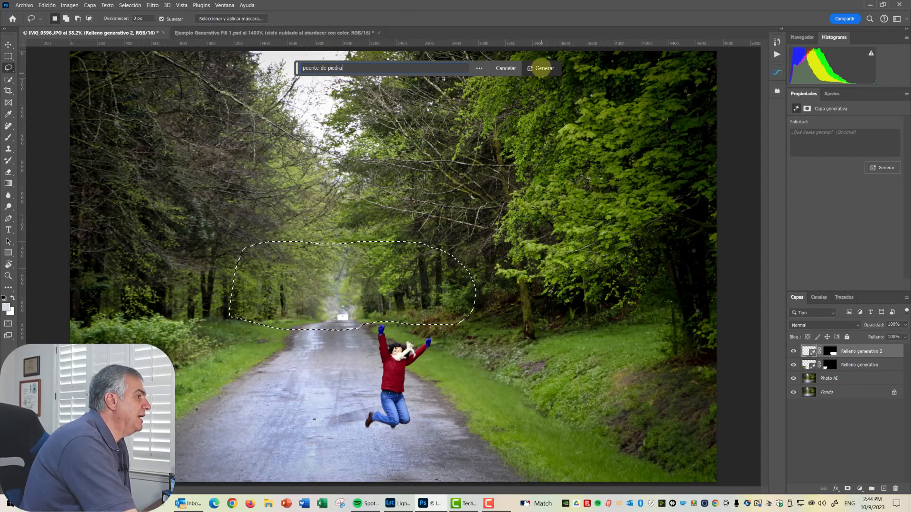
{"action": "left_click", "coordinate": [543, 68]}
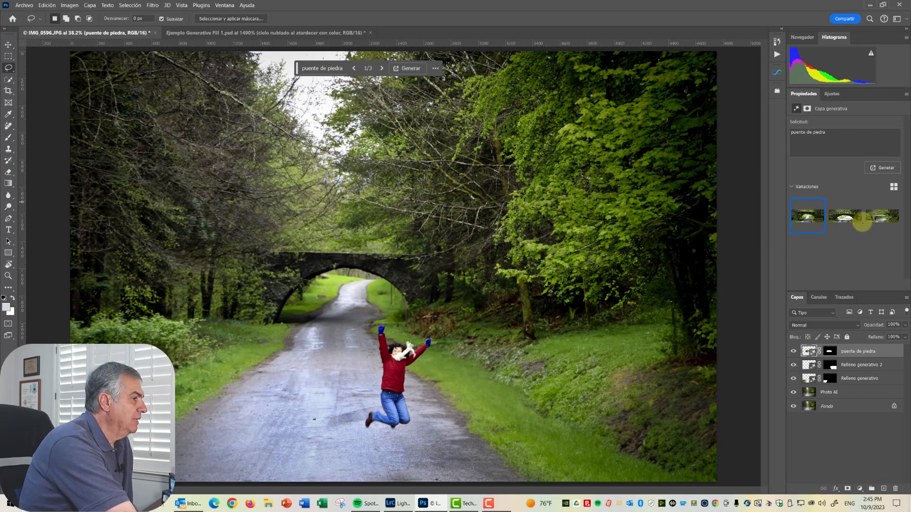
Compare the stone bridge variations, return to the first one and generate another set from the same prompt.
{"action": "left_click", "coordinate": [843, 222]}
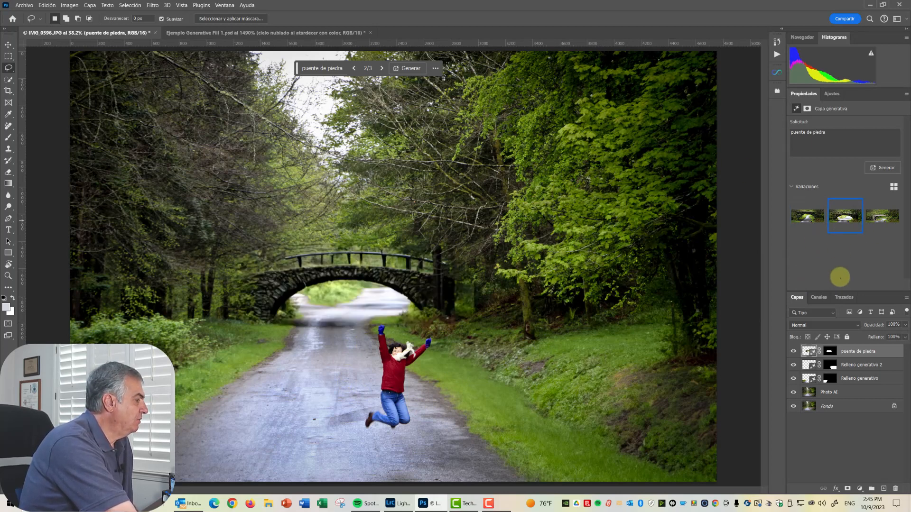
{"action": "left_click", "coordinate": [877, 227]}
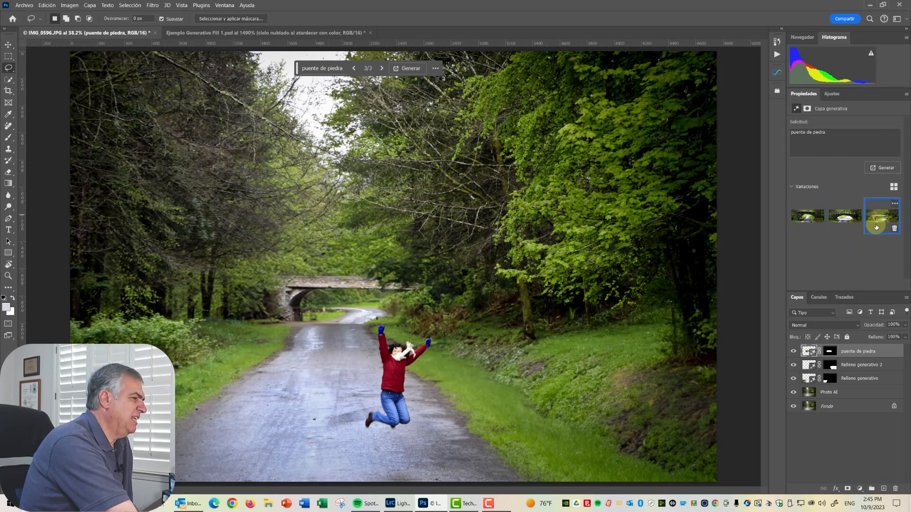
{"action": "left_click", "coordinate": [813, 220]}
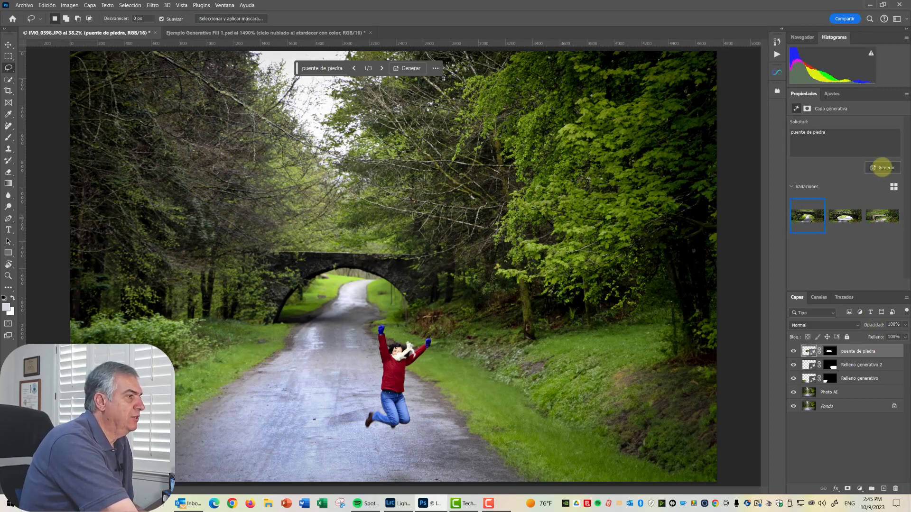
{"action": "left_click", "coordinate": [883, 167]}
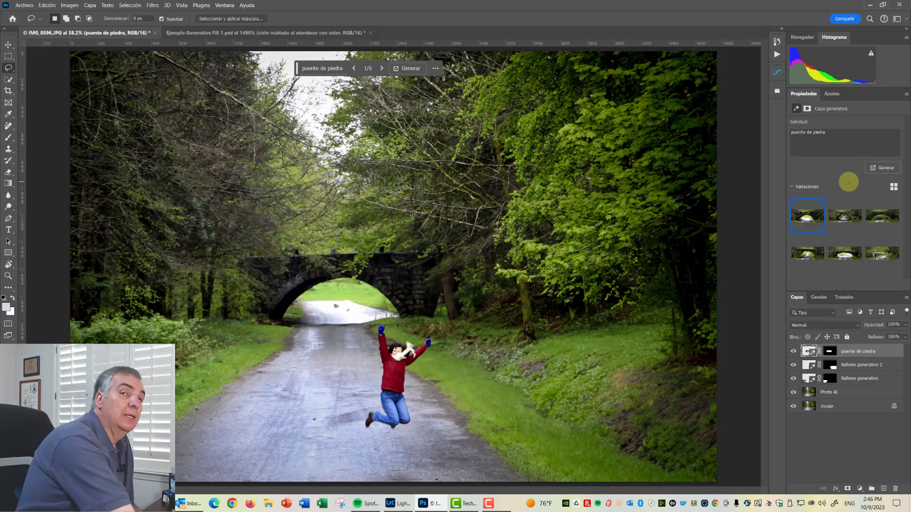
Compare the second and third stone bridge variations, keep the second one and delete the other five.
{"action": "left_click", "coordinate": [844, 219]}
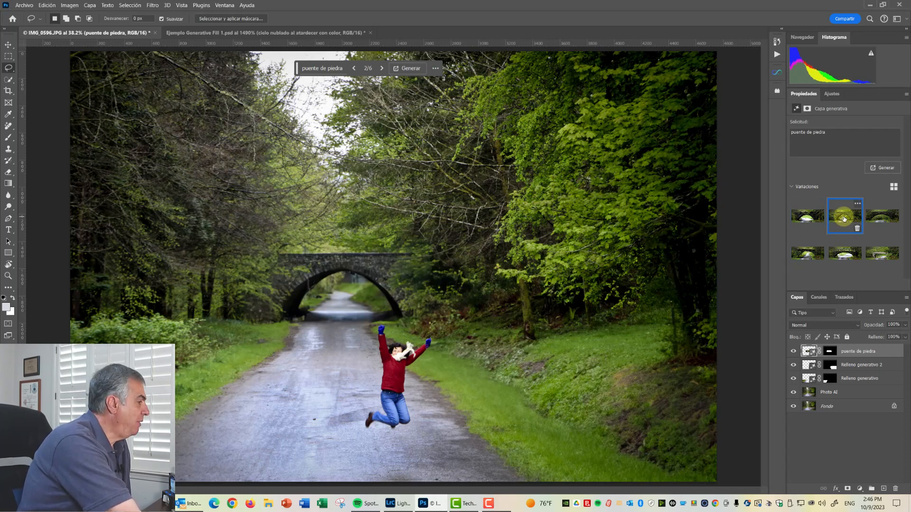
{"action": "left_click", "coordinate": [881, 217]}
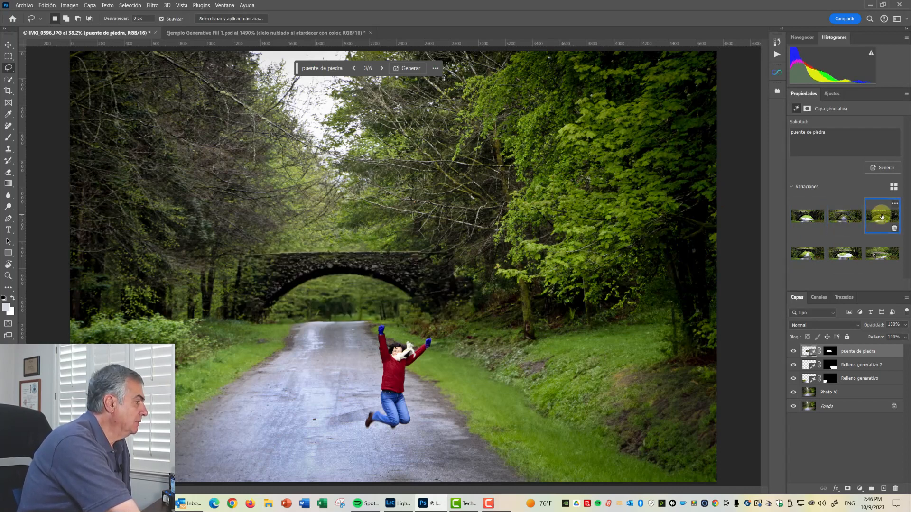
{"action": "left_click", "coordinate": [845, 216]}
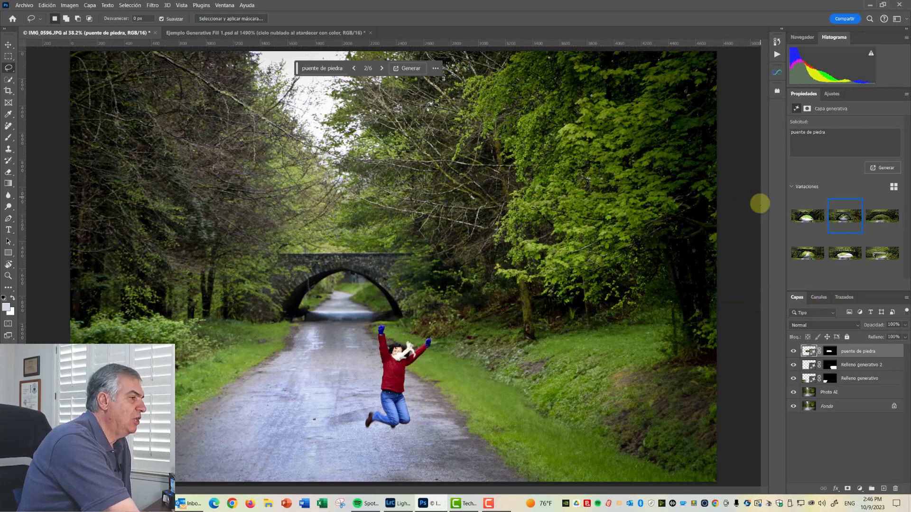
{"action": "left_click", "coordinate": [820, 266]}
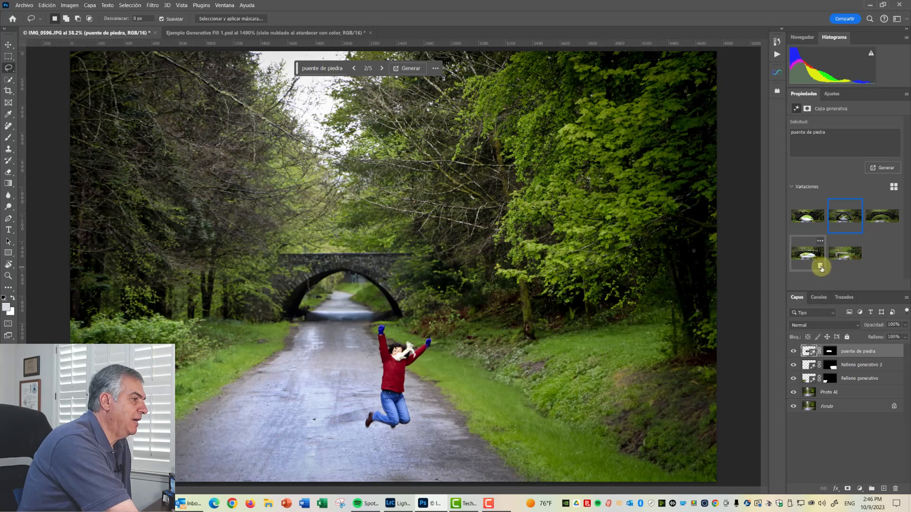
{"action": "left_click", "coordinate": [821, 267]}
{"action": "left_click", "coordinate": [820, 267]}
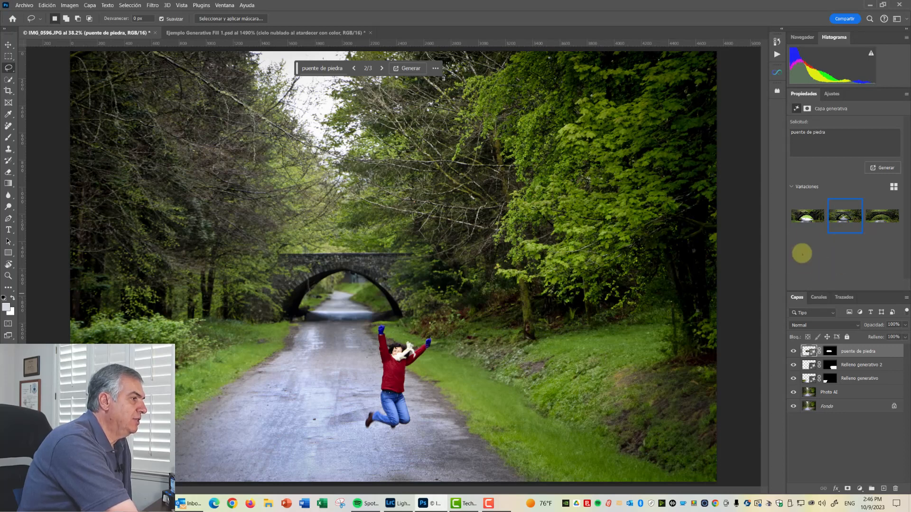
{"action": "left_click", "coordinate": [821, 229]}
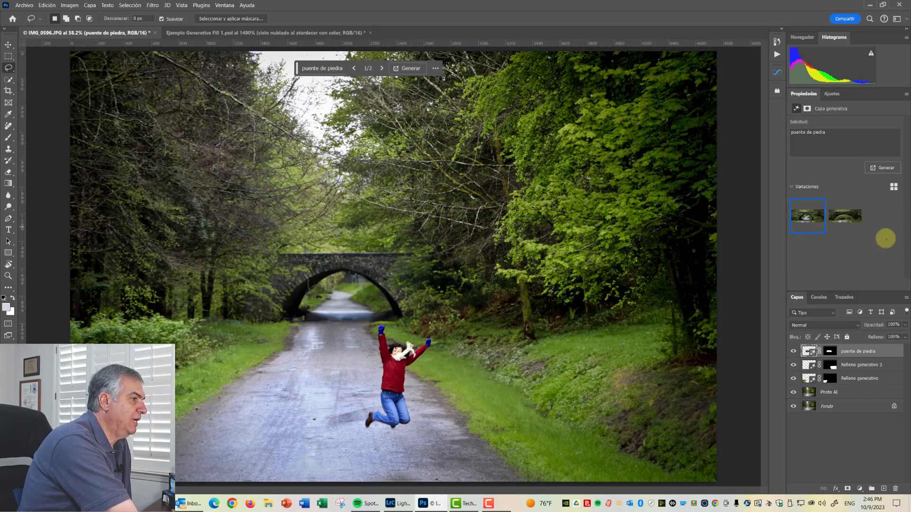
{"action": "left_click", "coordinate": [858, 229]}
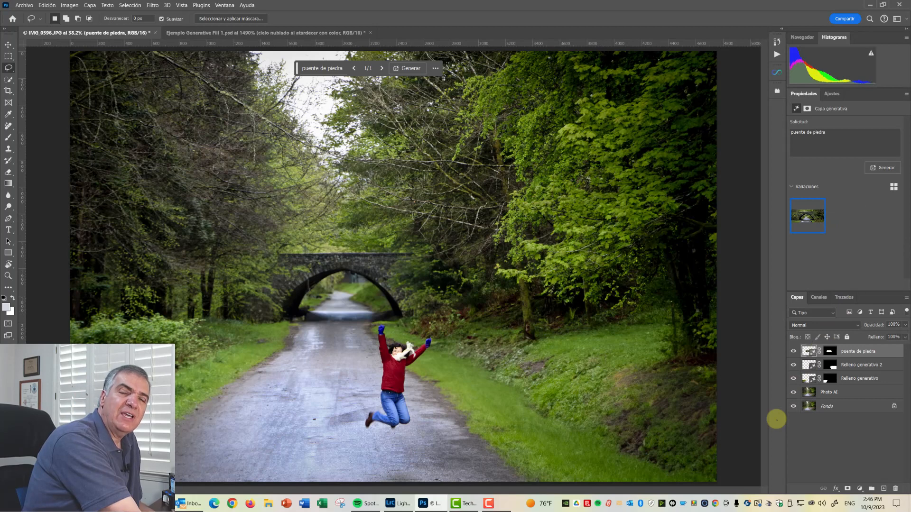
Compare the edit with the original photo by isolating the Fondo layer, then restoring Photo AI, both Relleno generativo layers and puente de piedra one by one.
{"action": "left_click", "coordinate": [795, 408], "text": "alt"}
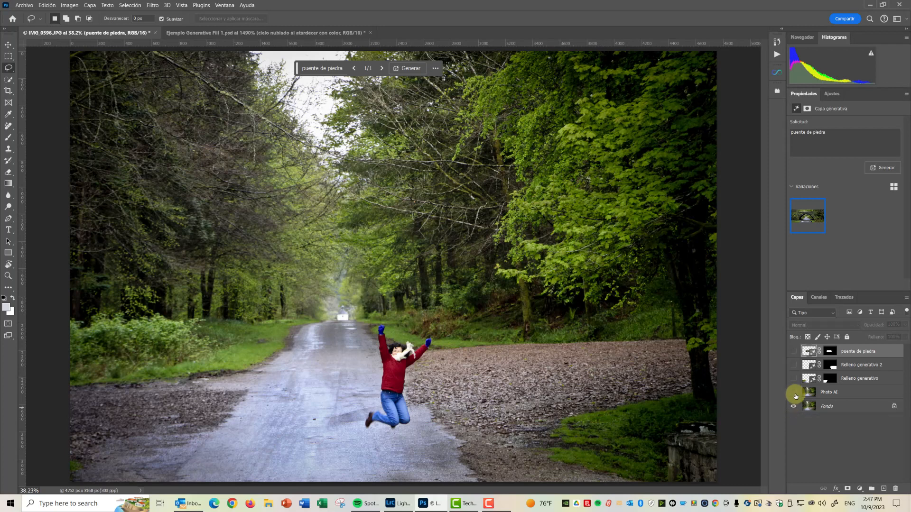
{"action": "left_click", "coordinate": [795, 407]}
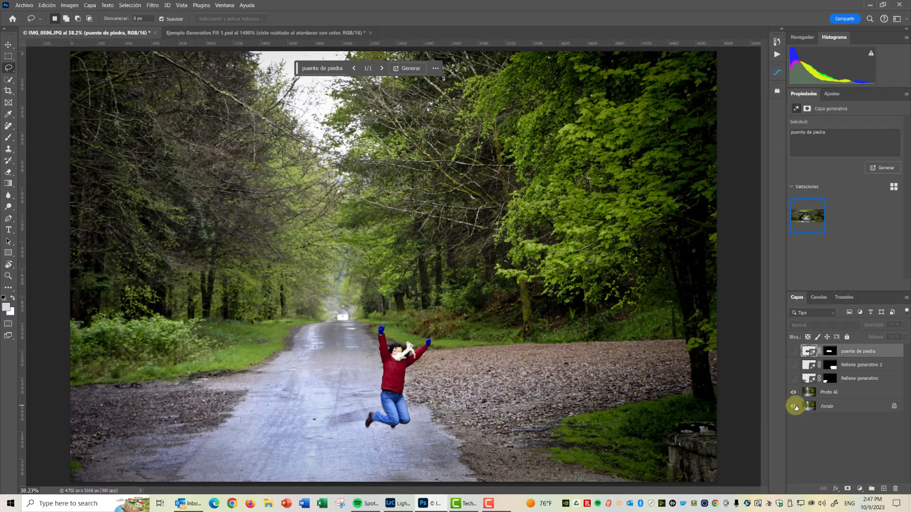
{"action": "left_click", "coordinate": [793, 379]}
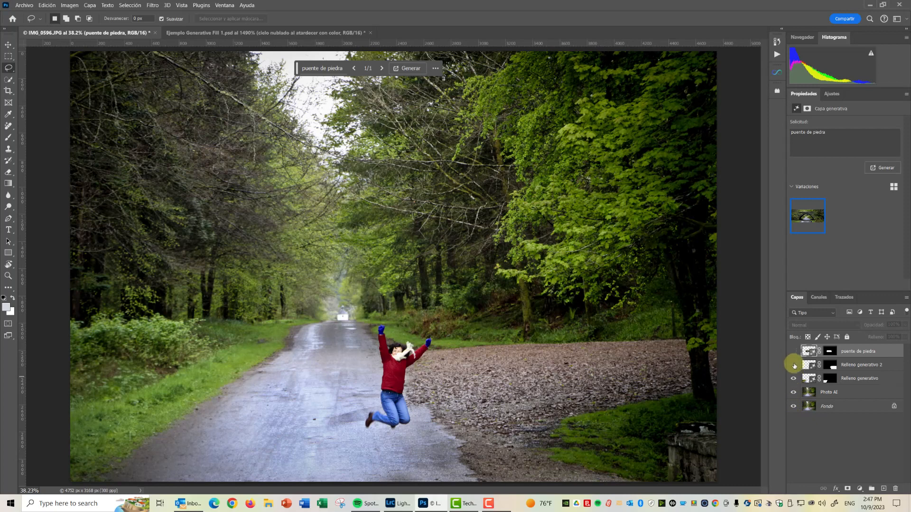
{"action": "left_click", "coordinate": [794, 365]}
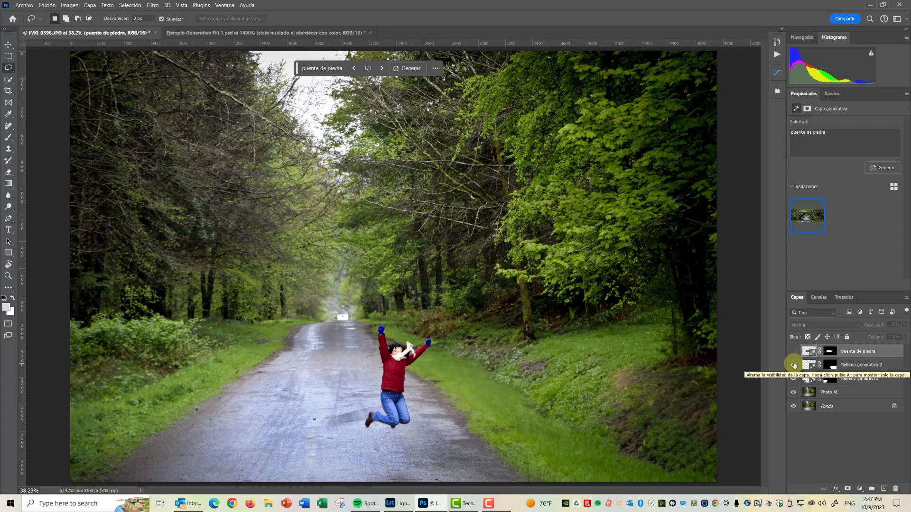
{"action": "left_click", "coordinate": [795, 351]}
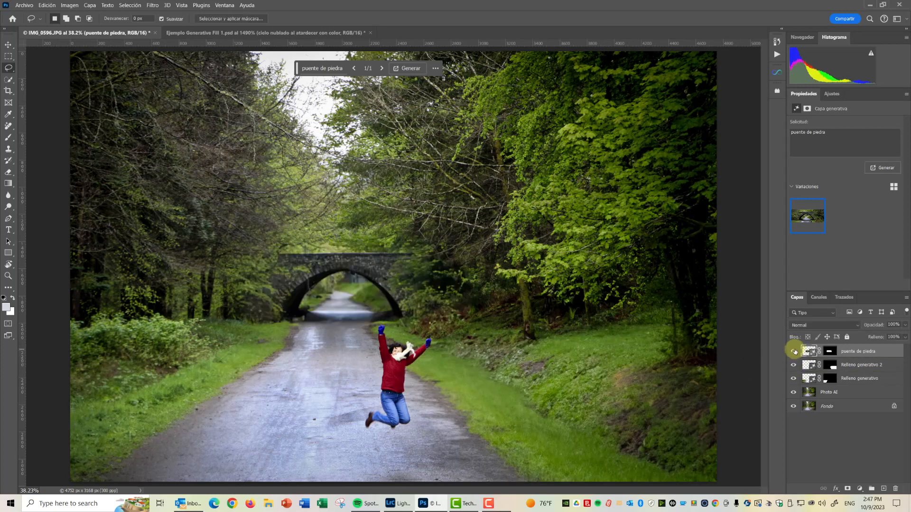